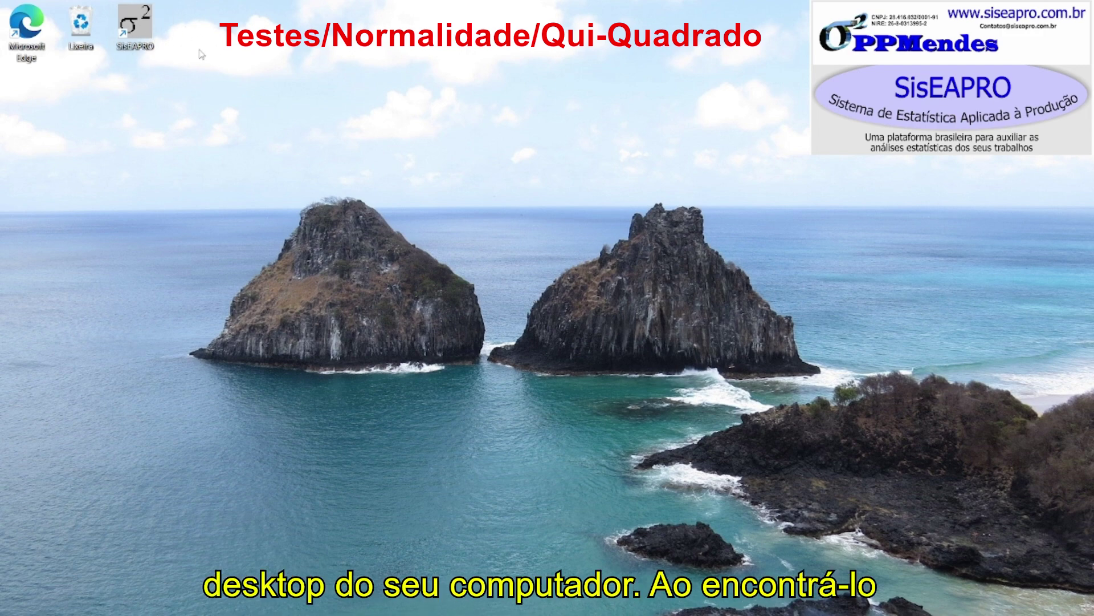
# - Launch SisEAPRO and open the Qui-quadrado normality test
pyautogui.doubleClick(148, 40)
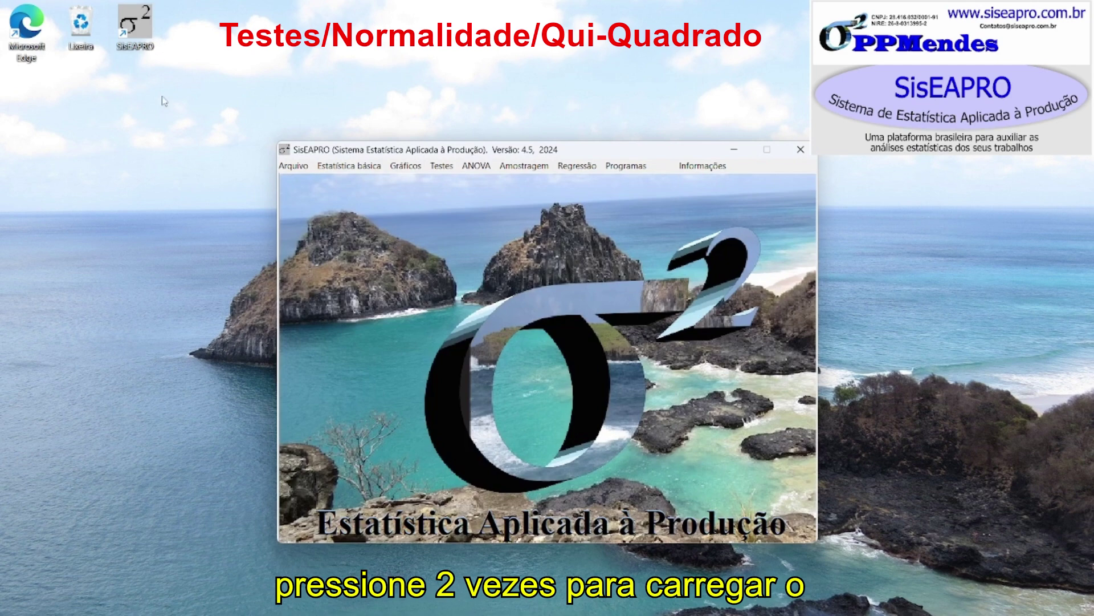
pyautogui.moveTo(434, 157); pyautogui.dragTo(330, 133)
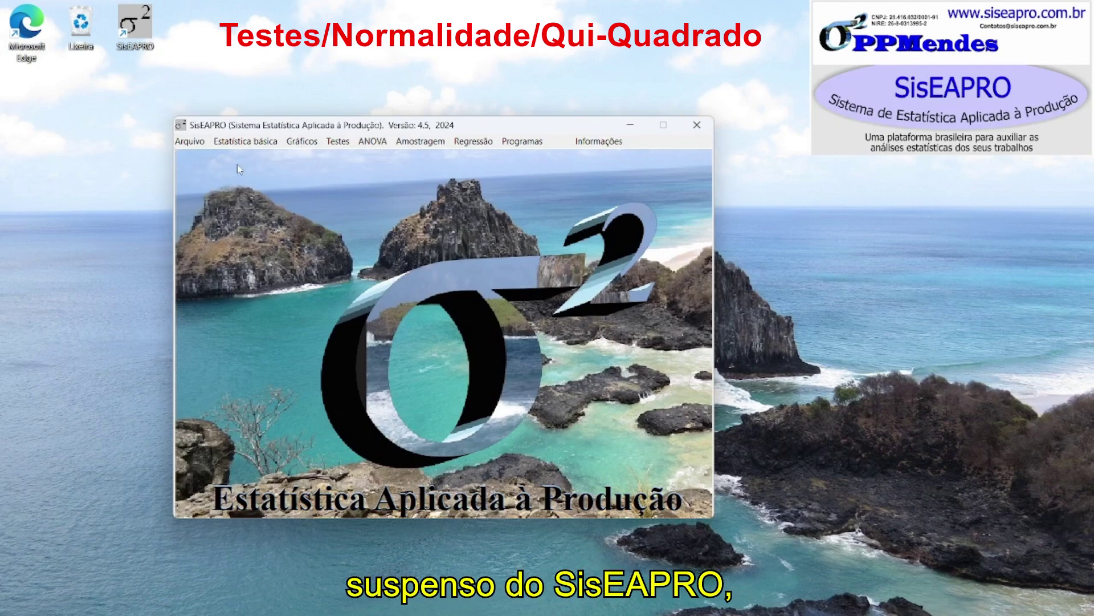
pyautogui.click(338, 142)
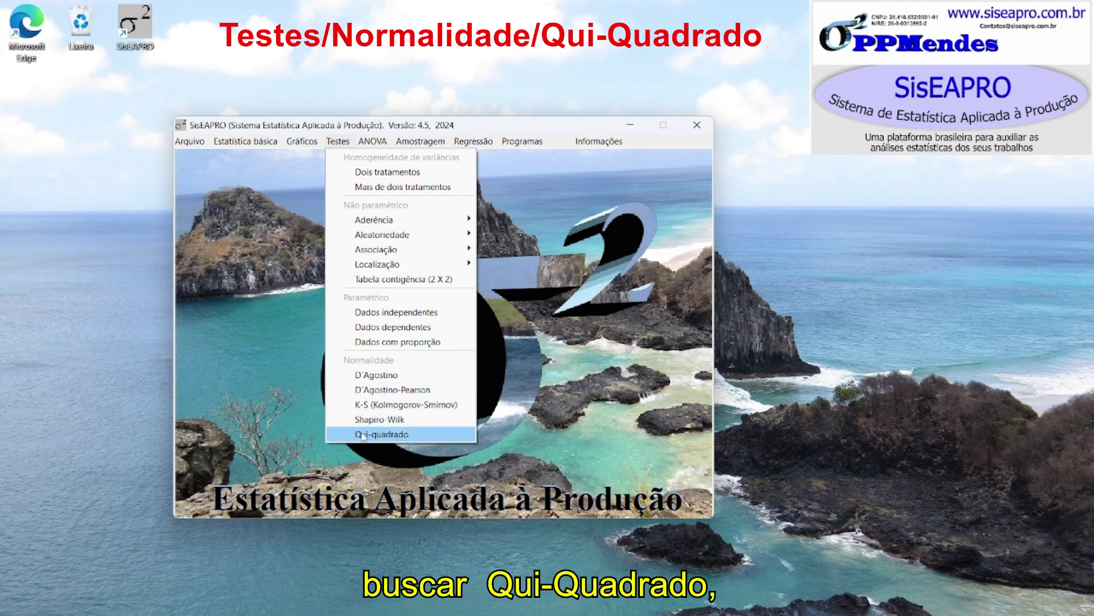
pyautogui.click(384, 434)
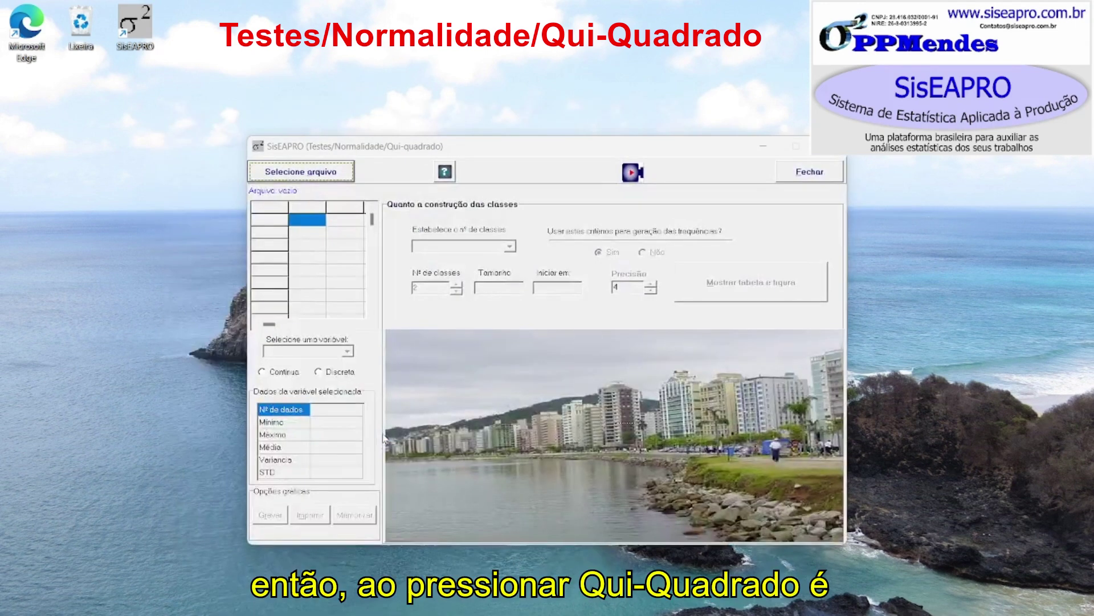
pyautogui.moveTo(546, 147); pyautogui.dragTo(479, 146)
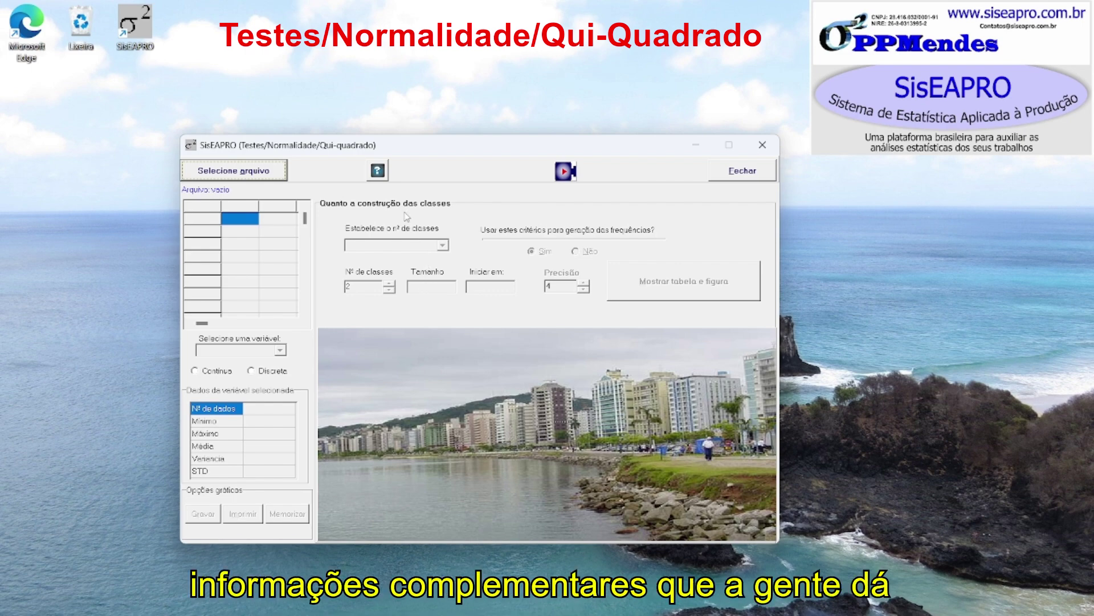
# - Open the help text for the Qui-quadrado test and read through its instructions and the procedures of Exemplo 1 and Exemplo 2
pyautogui.click(378, 172)
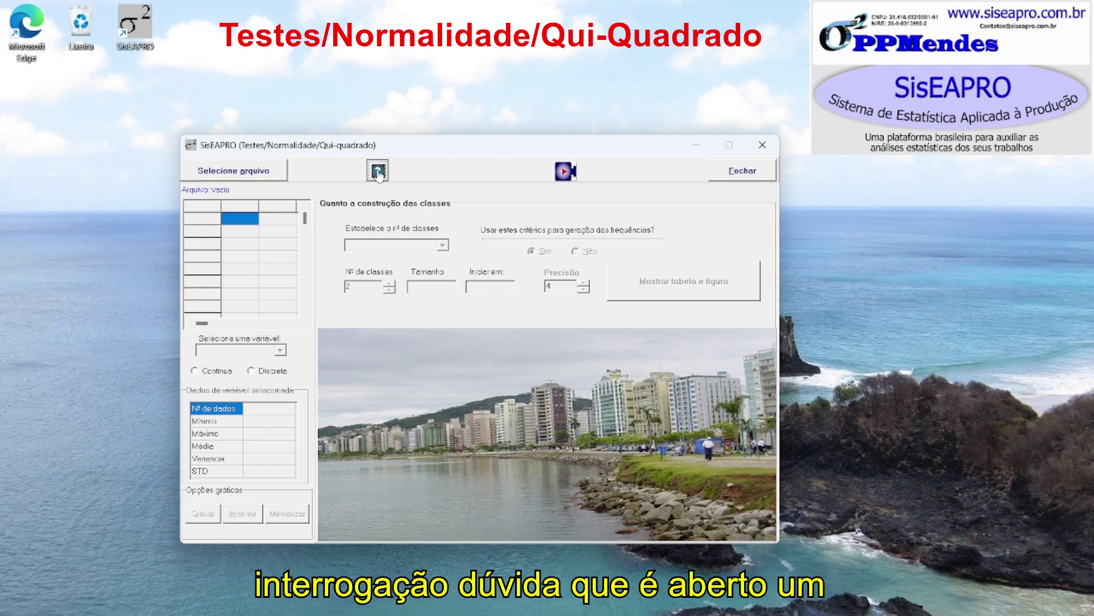
pyautogui.moveTo(435, 148); pyautogui.dragTo(358, 149)
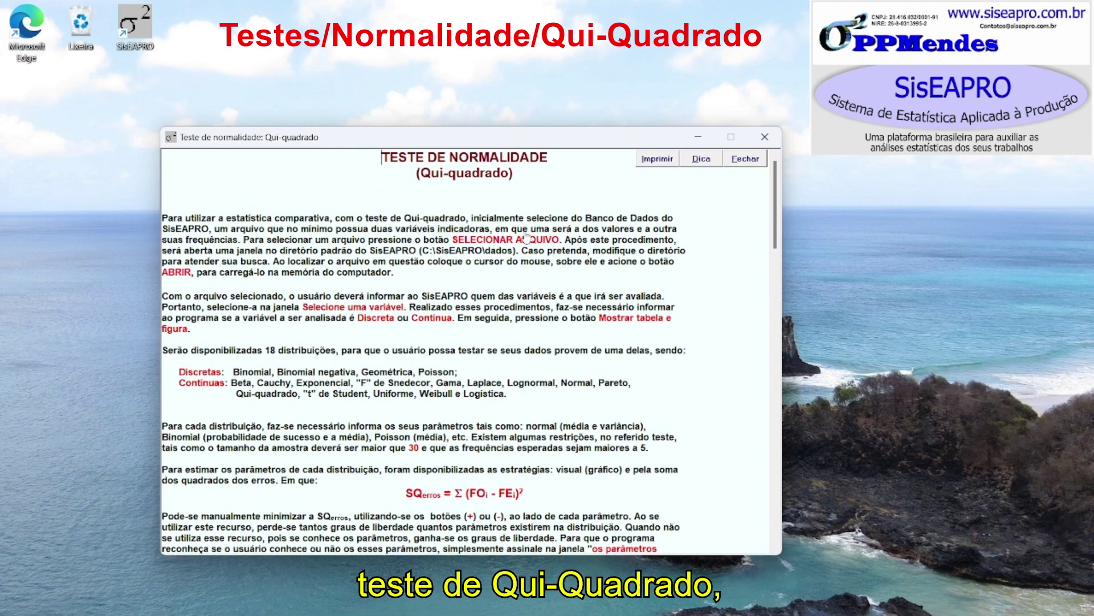
pyautogui.scroll(-3, 556, 370)
pyautogui.scroll(-1, 561, 380)
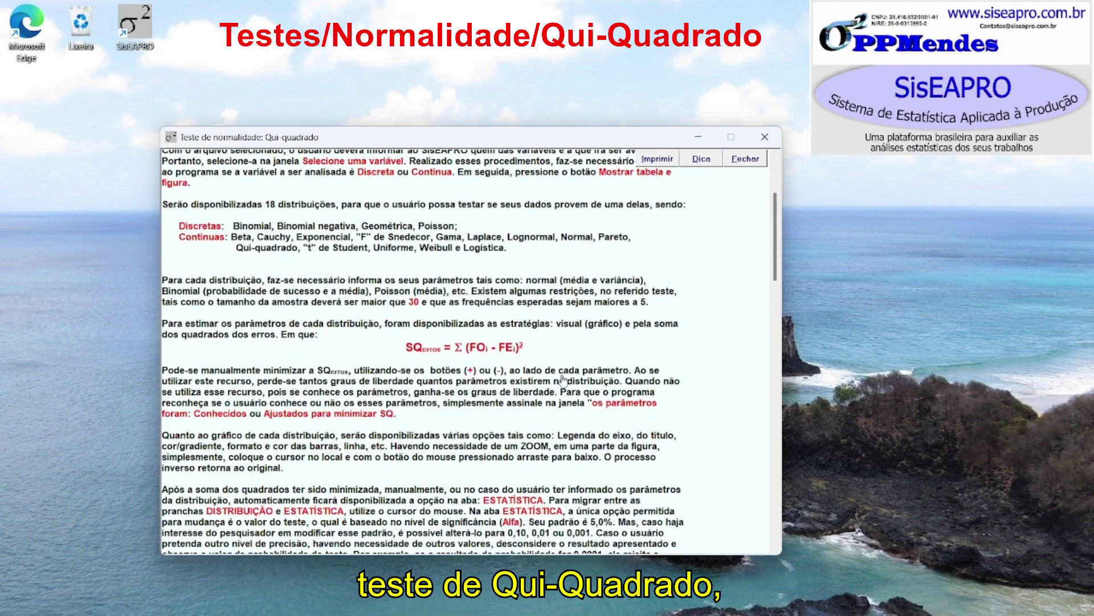
pyautogui.scroll(-8, 562, 367)
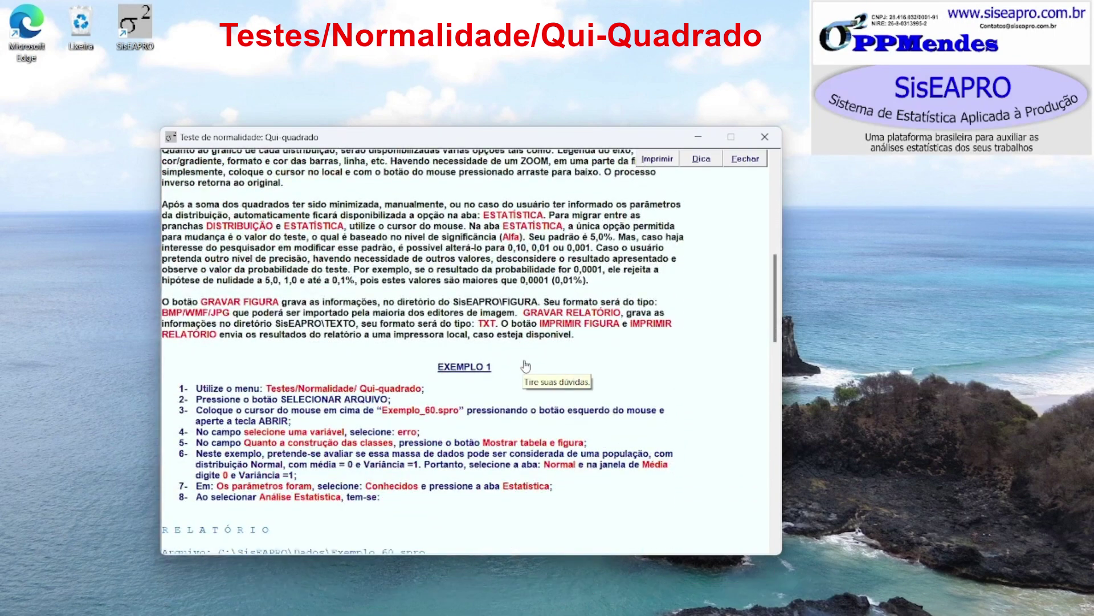
pyautogui.scroll(-3, 525, 368)
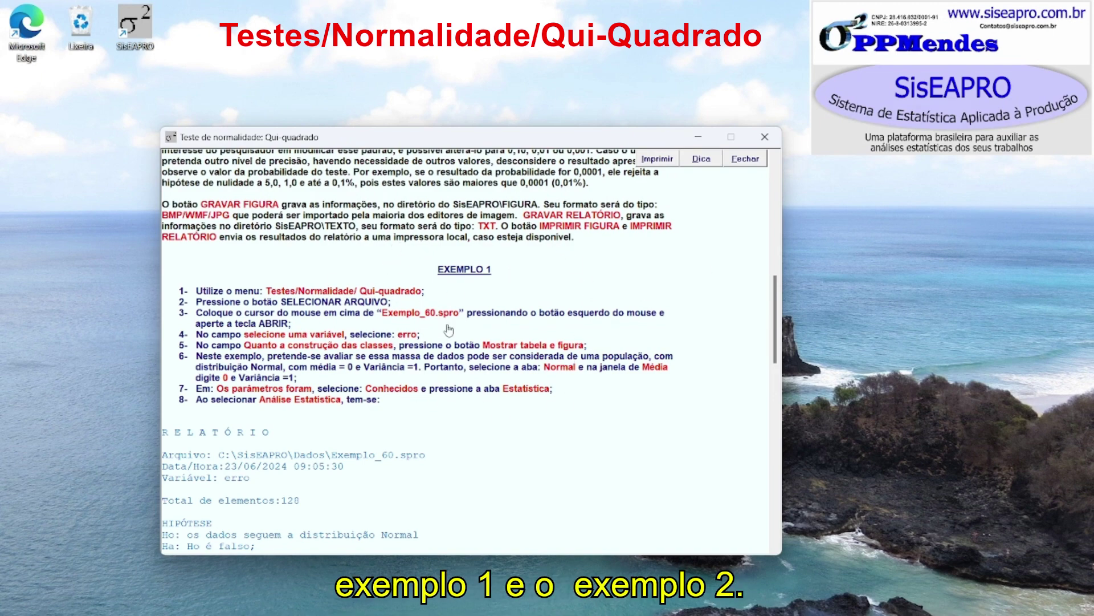
pyautogui.scroll(-20, 503, 336)
pyautogui.scroll(3, 503, 336)
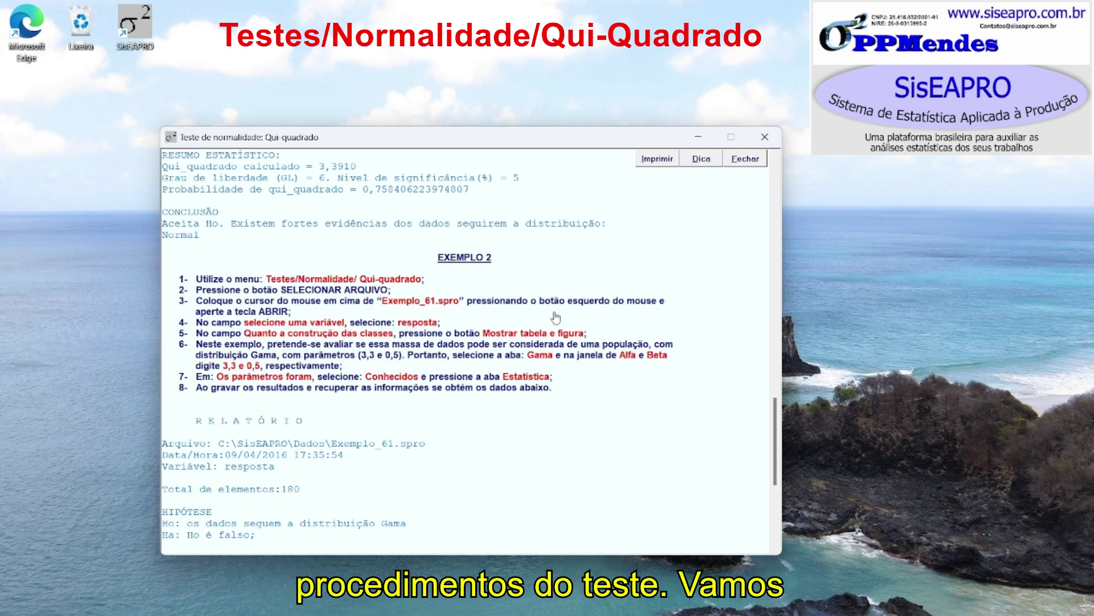
pyautogui.scroll(9, 570, 329)
pyautogui.scroll(6, 570, 329)
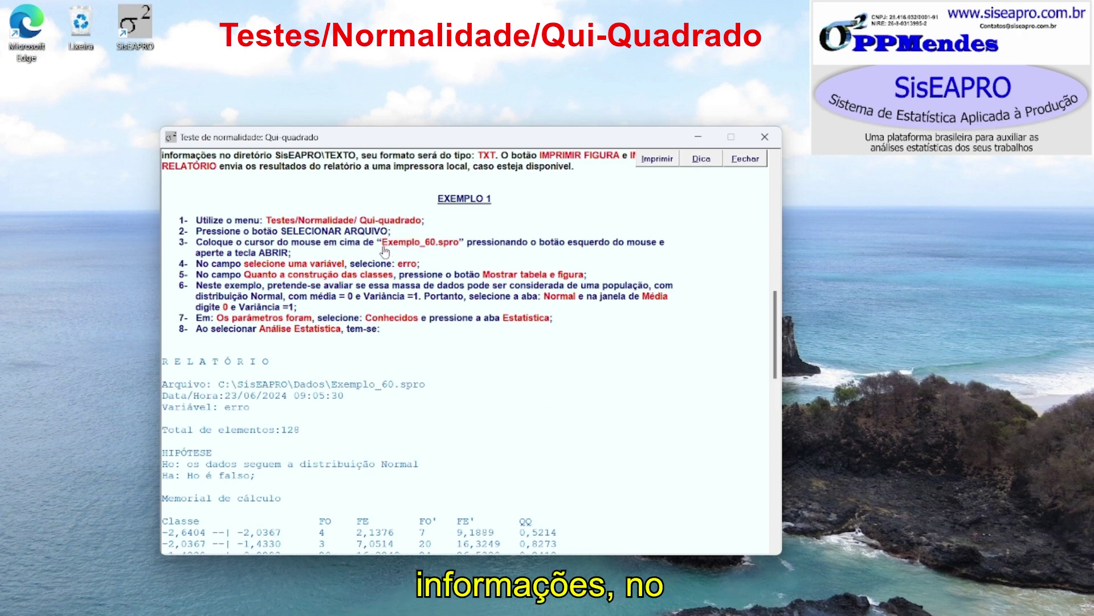
# - Examine the data file and variable named in the Exemplo 1 instructions, and close the help text
pyautogui.moveTo(383, 244); pyautogui.dragTo(438, 243)
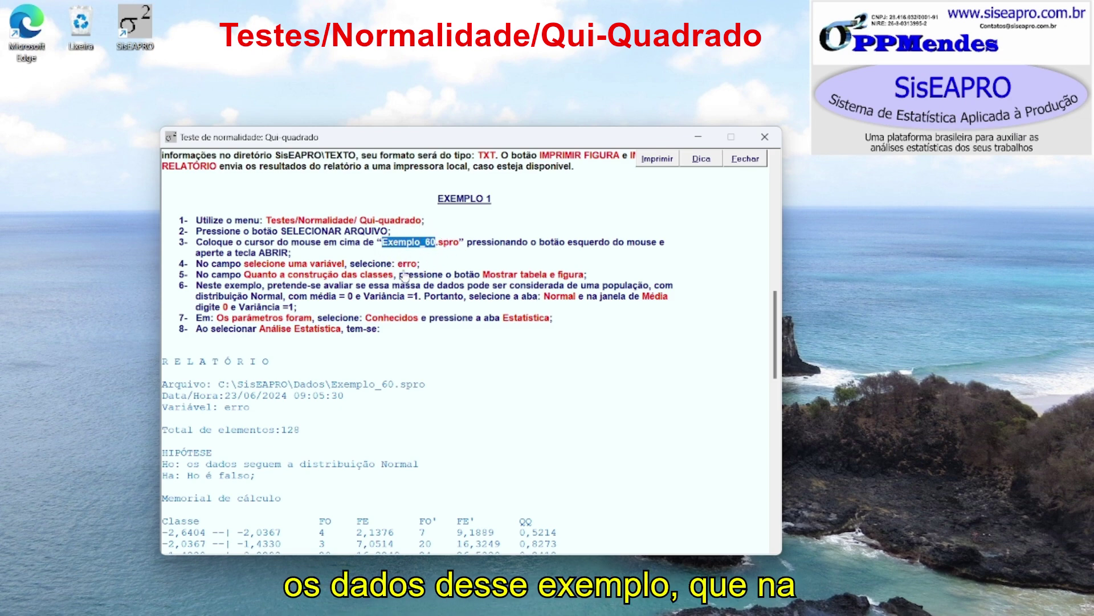
pyautogui.moveTo(398, 264); pyautogui.dragTo(417, 270)
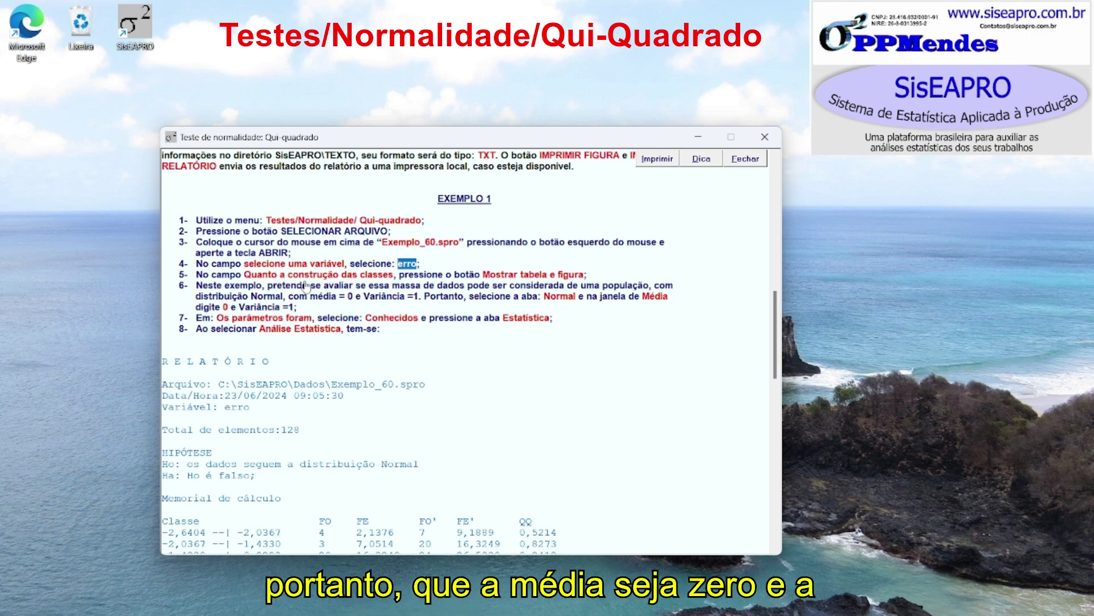
pyautogui.click(418, 285)
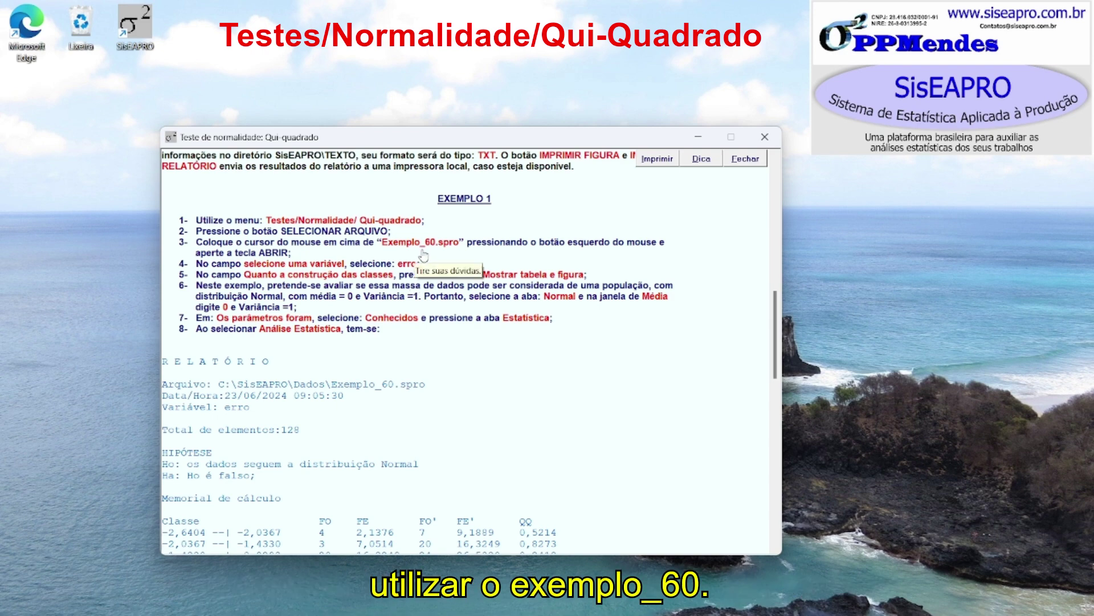
pyautogui.click(764, 137)
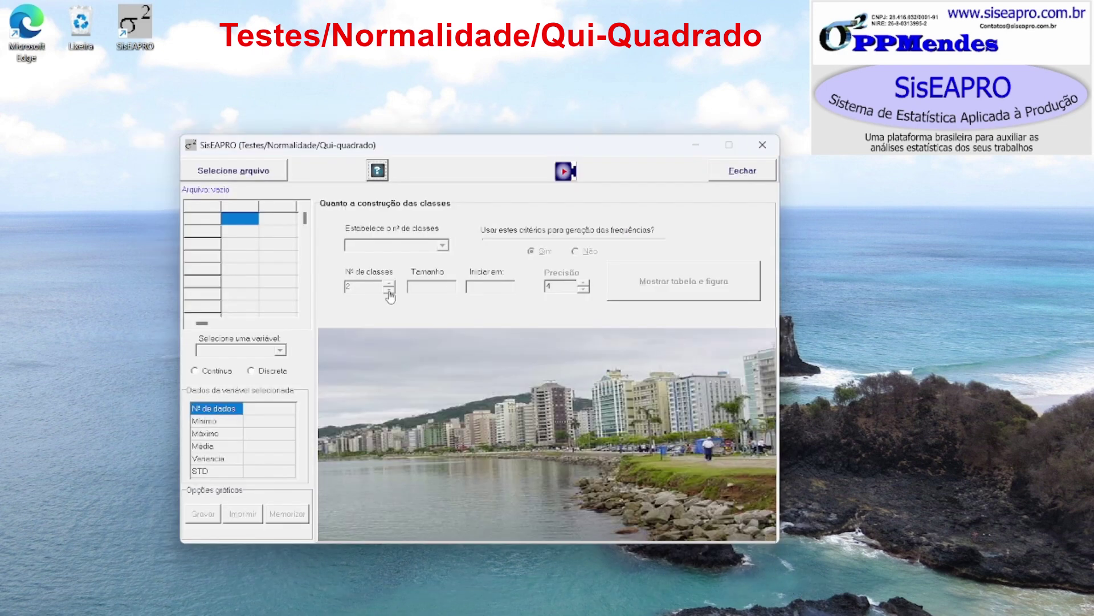
# - Load the Exemplo_60 data file and select erro as the variable to analyse
pyautogui.click(250, 176)
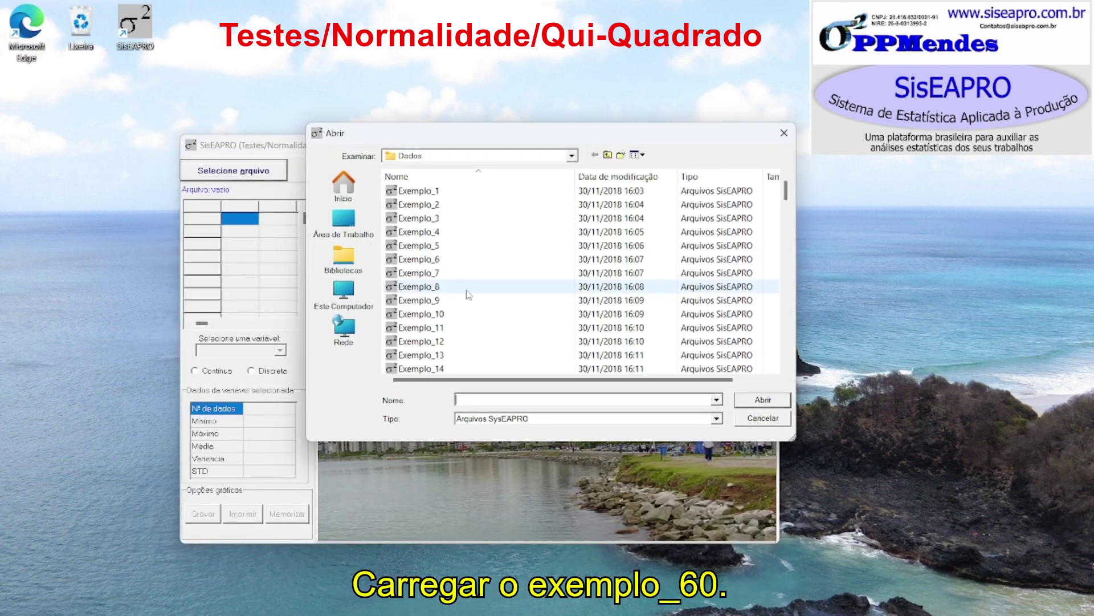
pyautogui.scroll(-10, 481, 319)
pyautogui.scroll(-6, 484, 327)
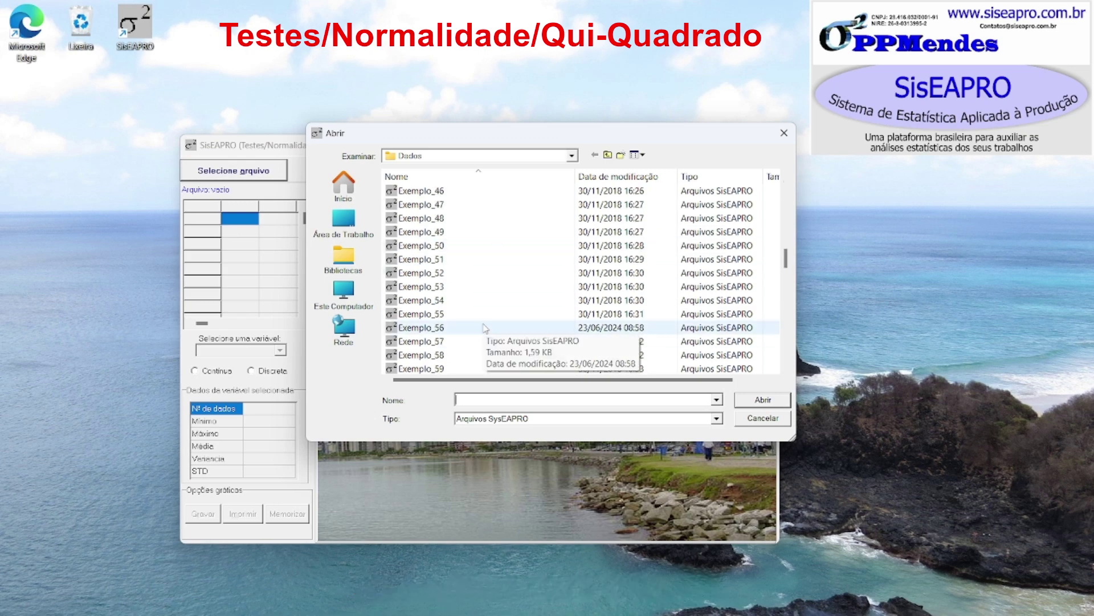
pyautogui.doubleClick(422, 341)
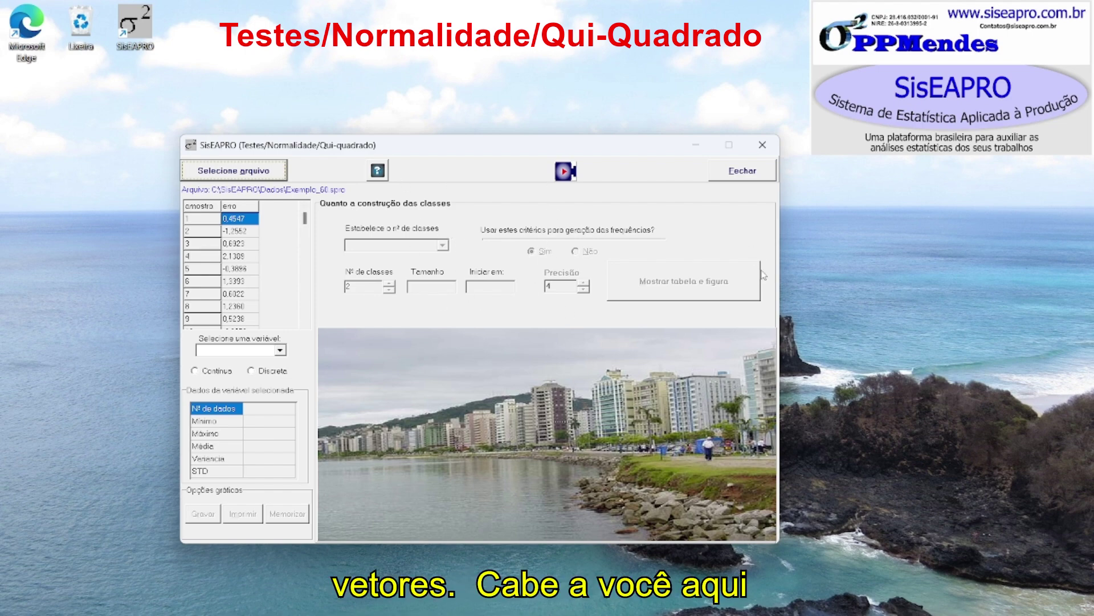
pyautogui.click(237, 353)
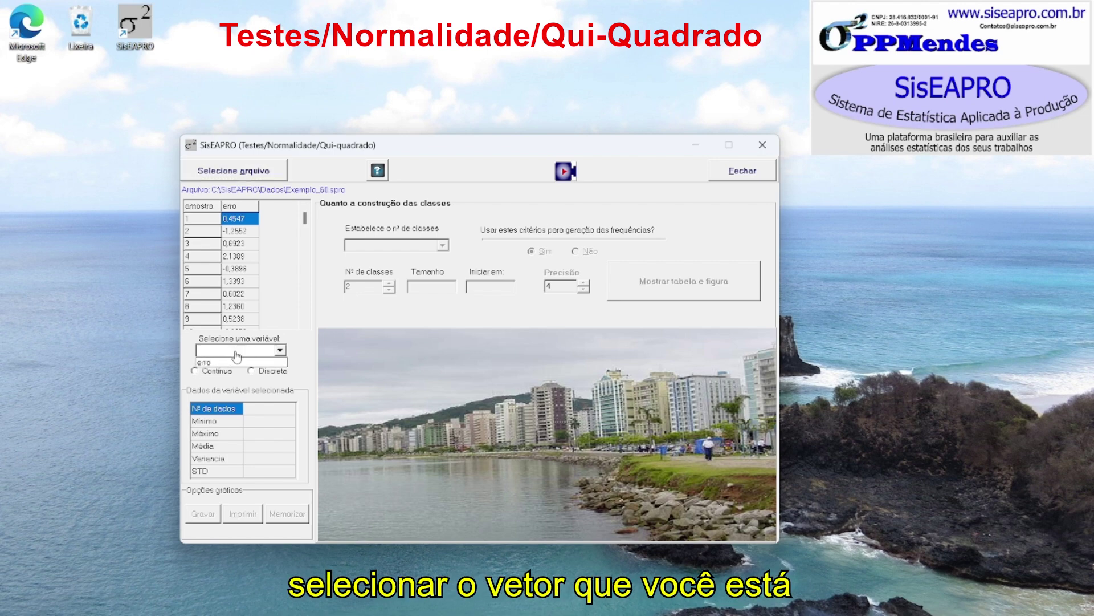
pyautogui.click(212, 362)
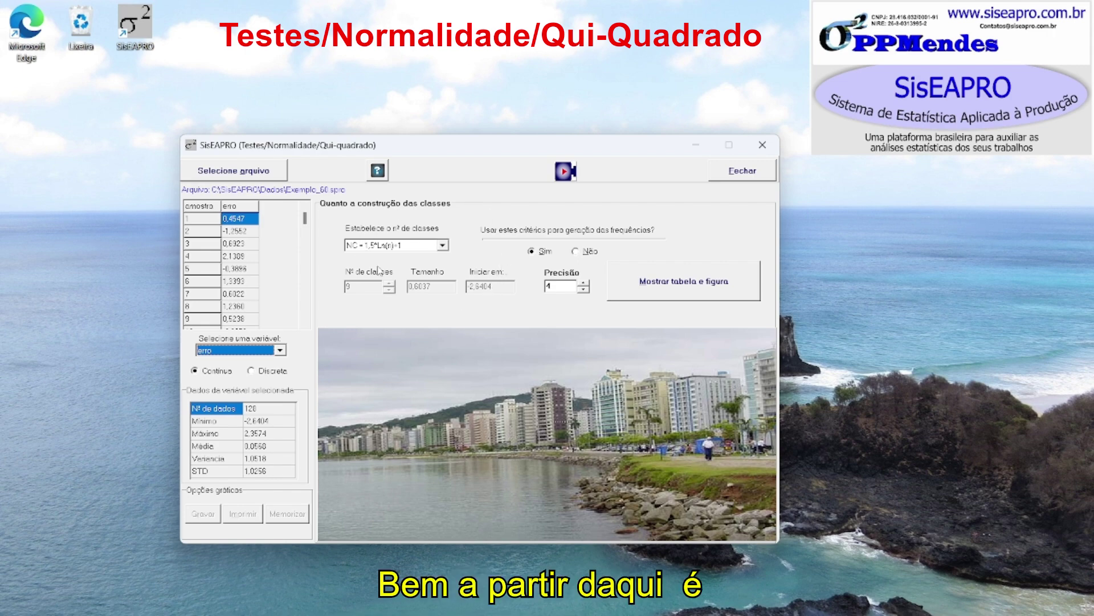
# - Examine the formulas offered for establishing the number of classes
pyautogui.click(415, 246)
pyautogui.click(416, 251)
pyautogui.click(416, 250)
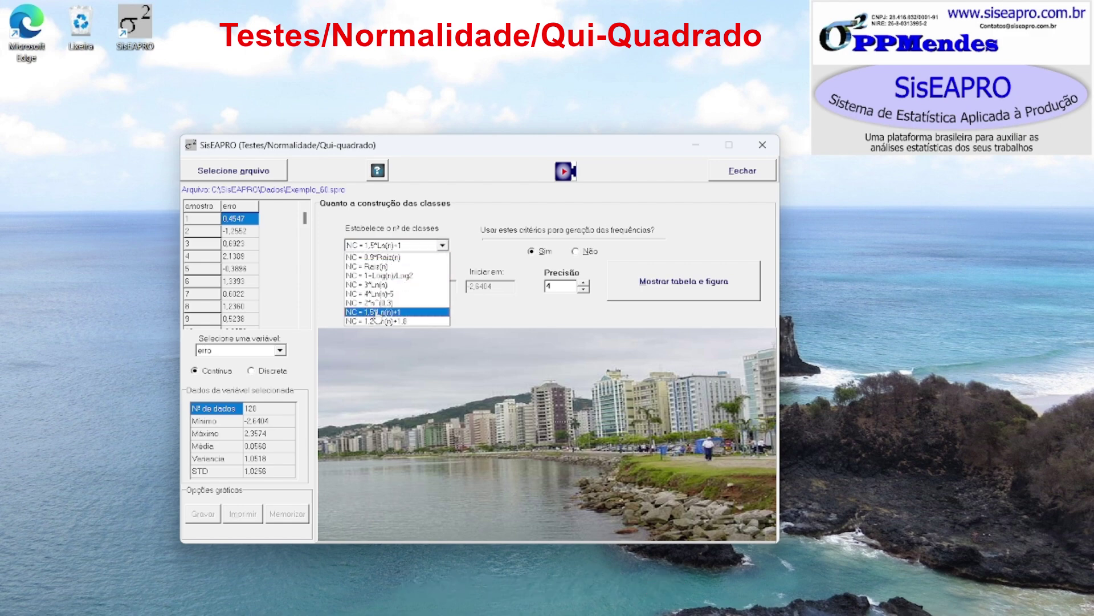
pyautogui.click(485, 240)
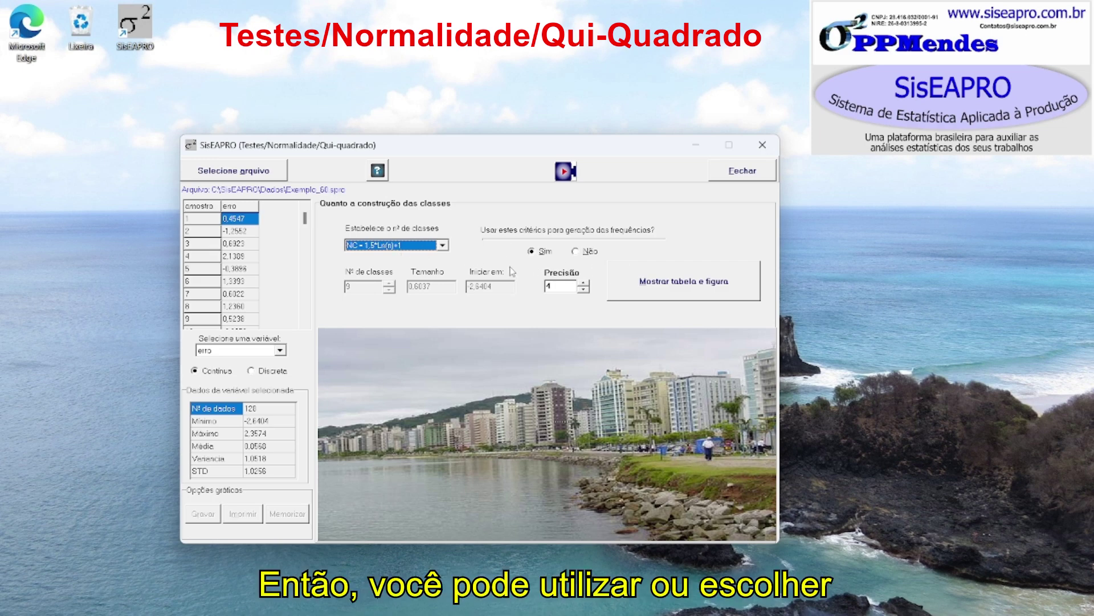
pyautogui.click(445, 245)
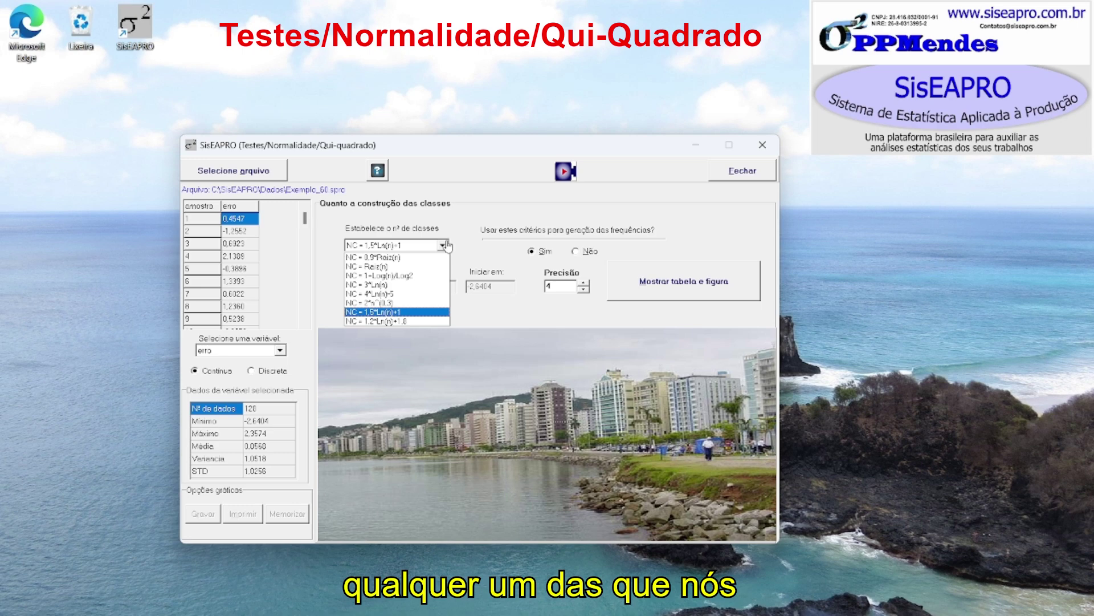
pyautogui.click(446, 245)
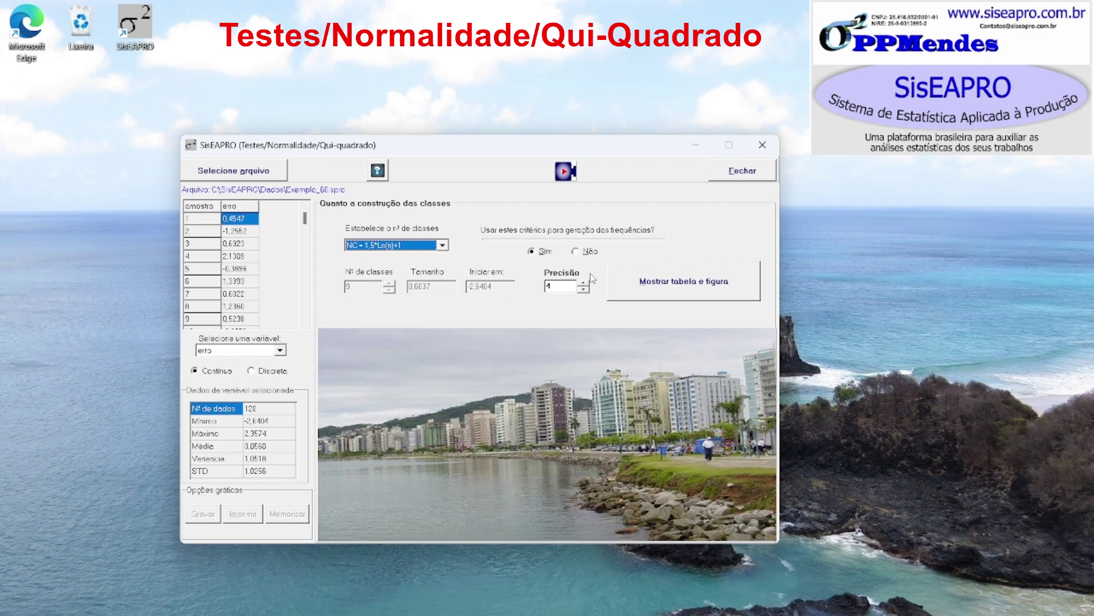
# - Generate the frequency table and figure for erro and choose the Normal distribution for comparison
pyautogui.click(702, 290)
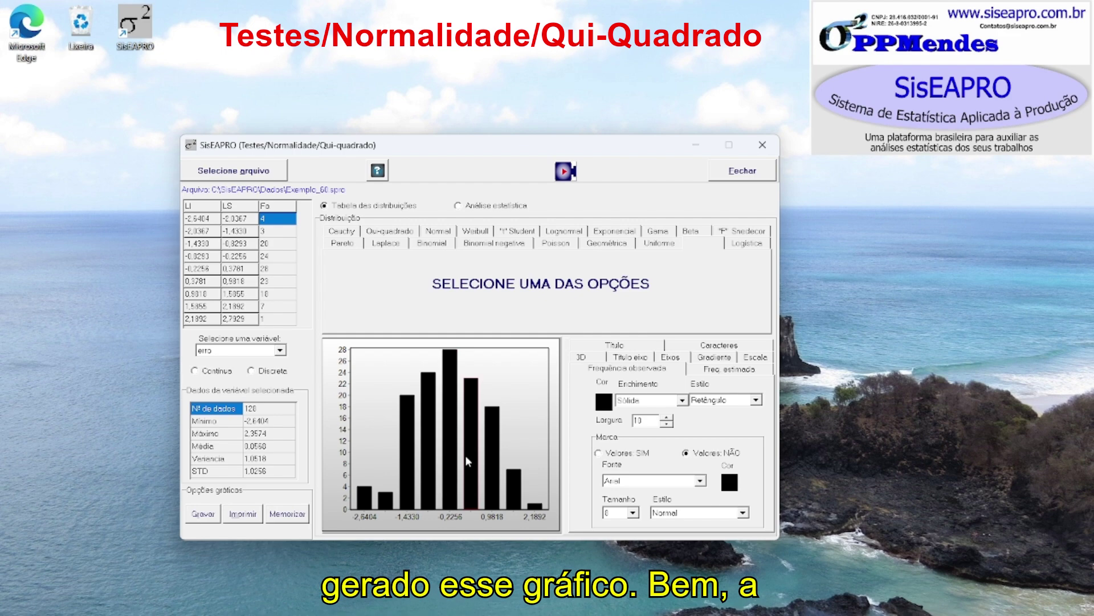
pyautogui.moveTo(466, 460)
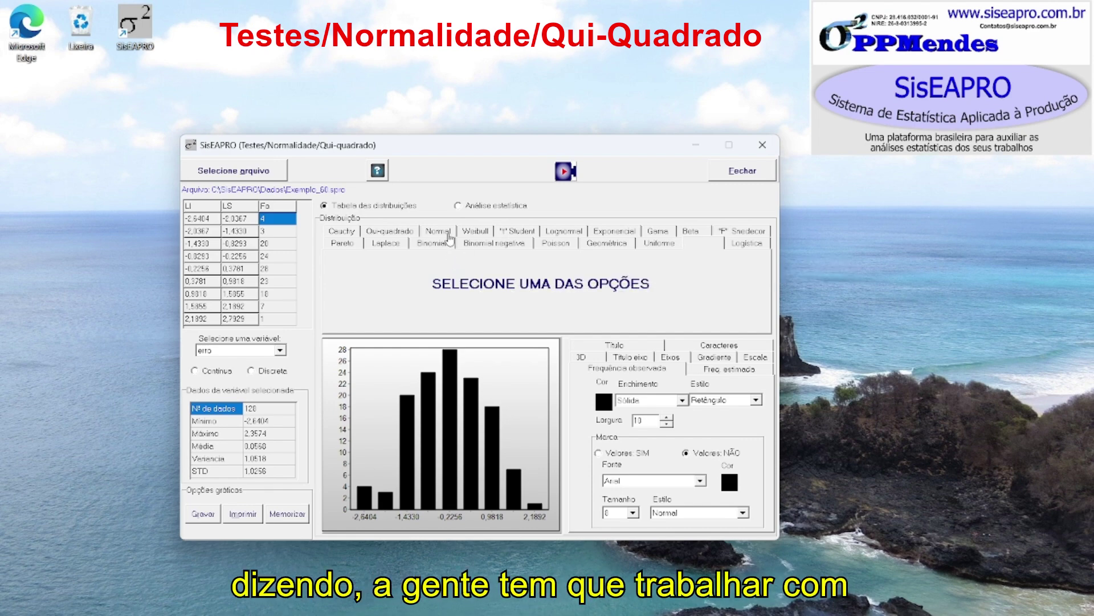
pyautogui.click(438, 232)
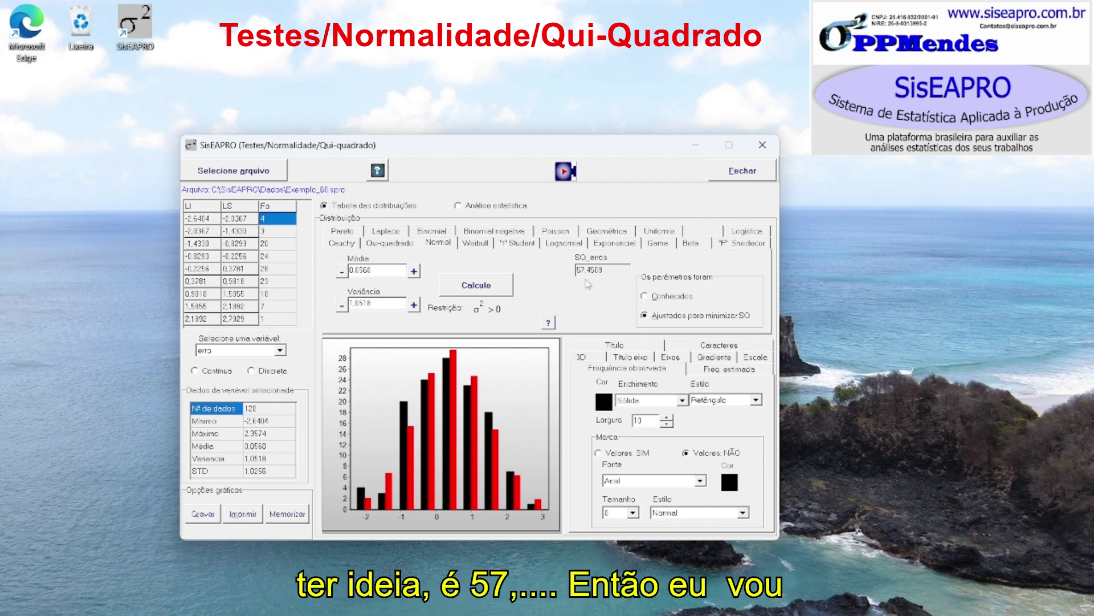
# - Set the mean of the Normal distribution to 0 and recalculate the fit
pyautogui.moveTo(373, 272); pyautogui.dragTo(348, 270)
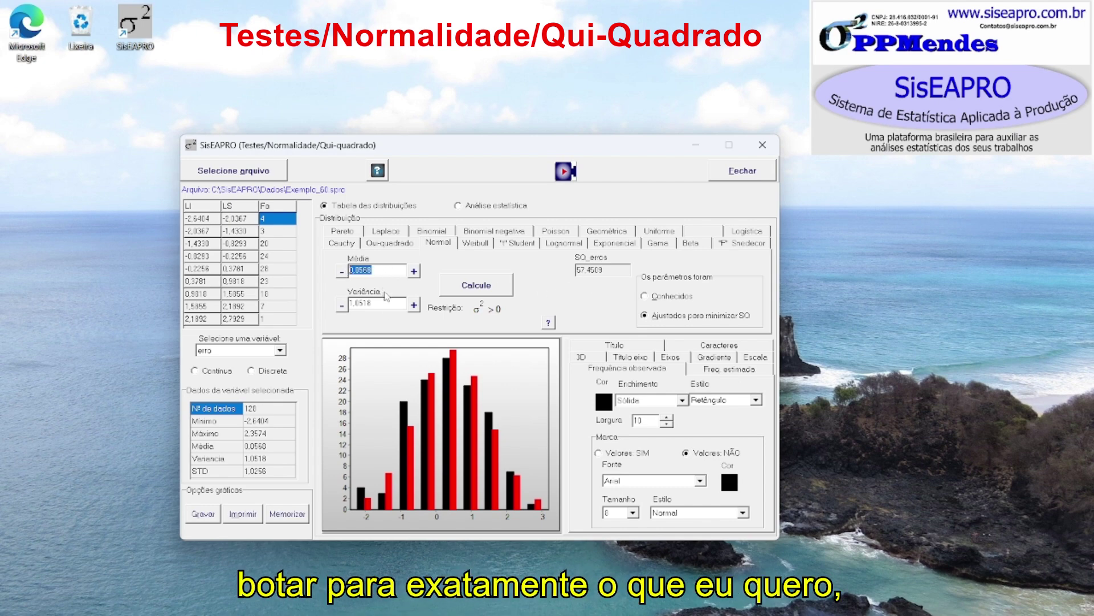
pyautogui.write('0')
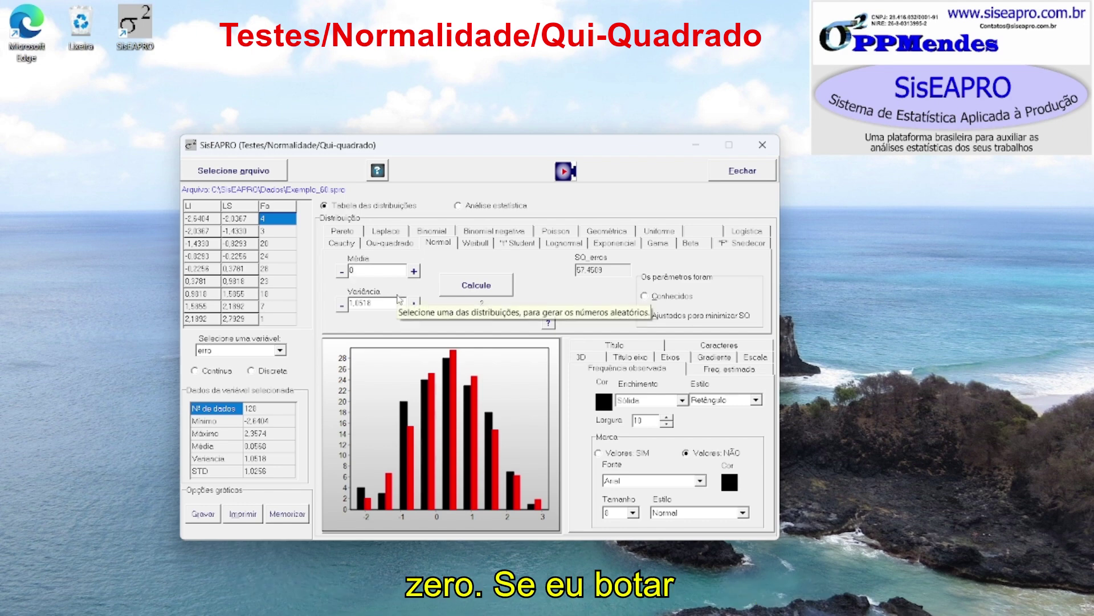
pyautogui.click(478, 287)
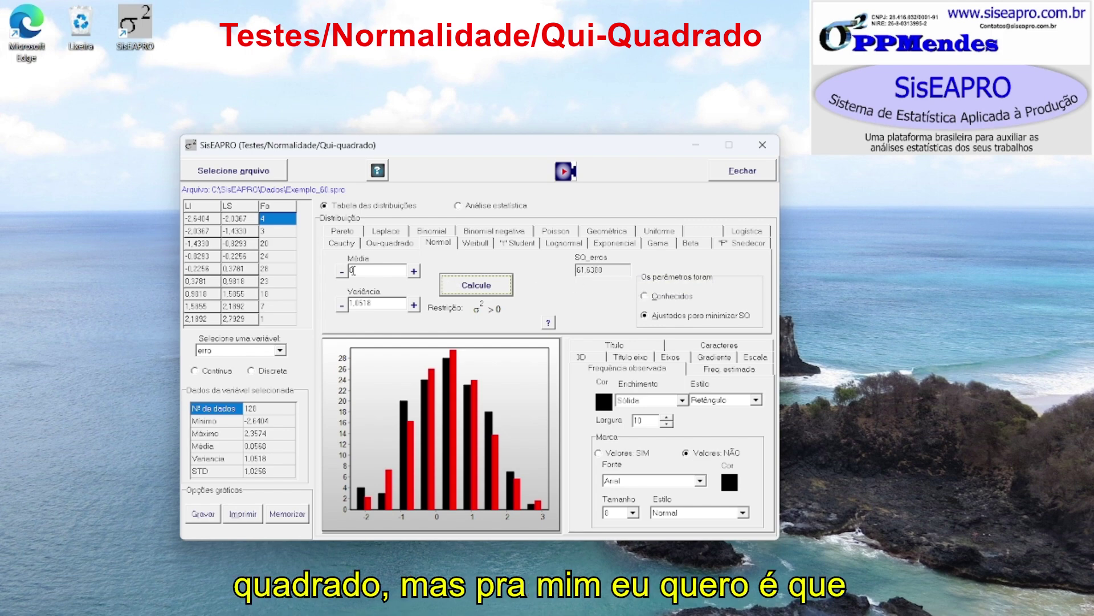
pyautogui.click(373, 272)
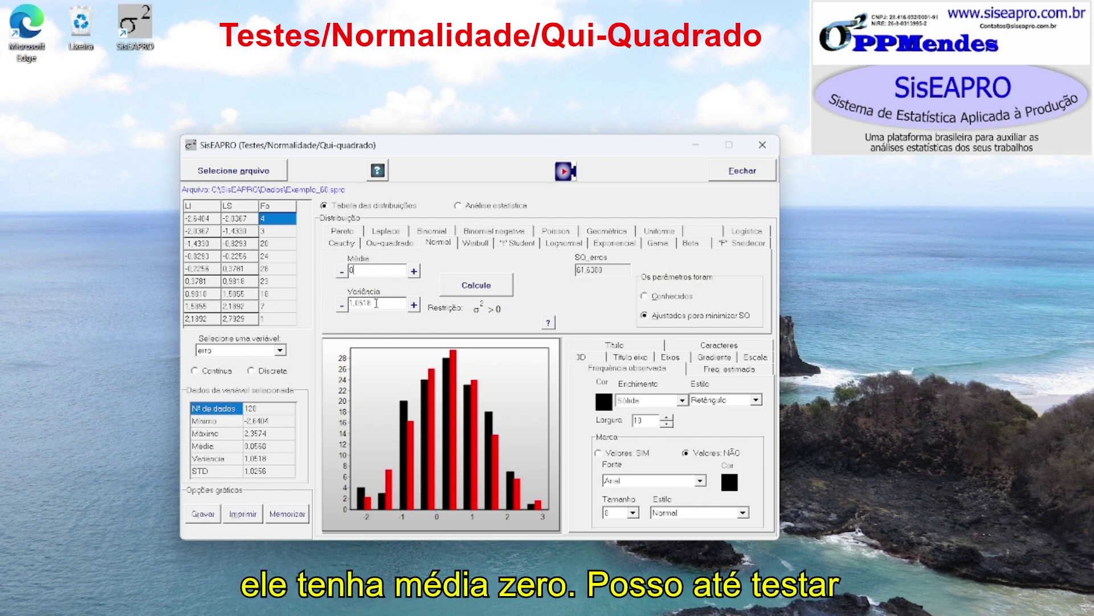
# - Set the variance of the Normal distribution to 1 and recalculate the fit
pyautogui.click(376, 304)
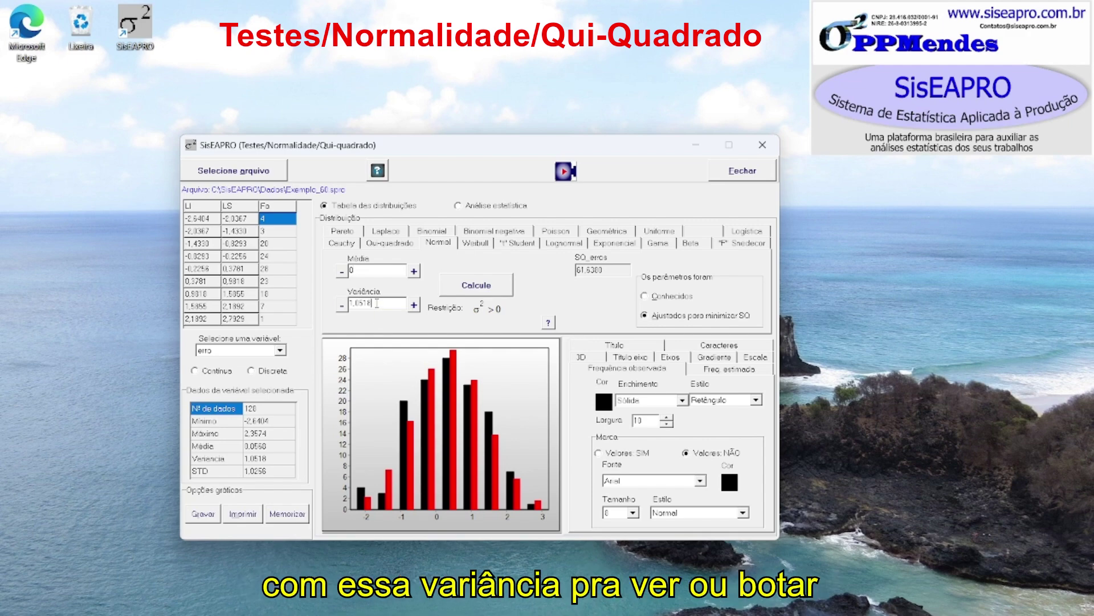
pyautogui.press('BackSpace')
pyautogui.press('BackSpace')
pyautogui.press('BackSpace')
pyautogui.press('BackSpace')
pyautogui.press('BackSpace')
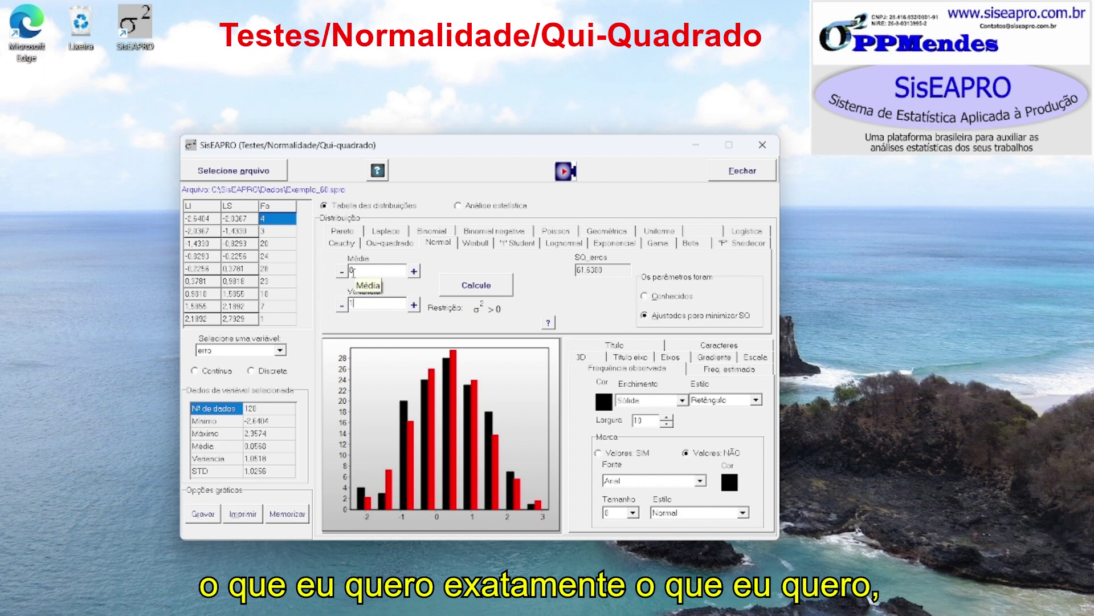
pyautogui.click(482, 291)
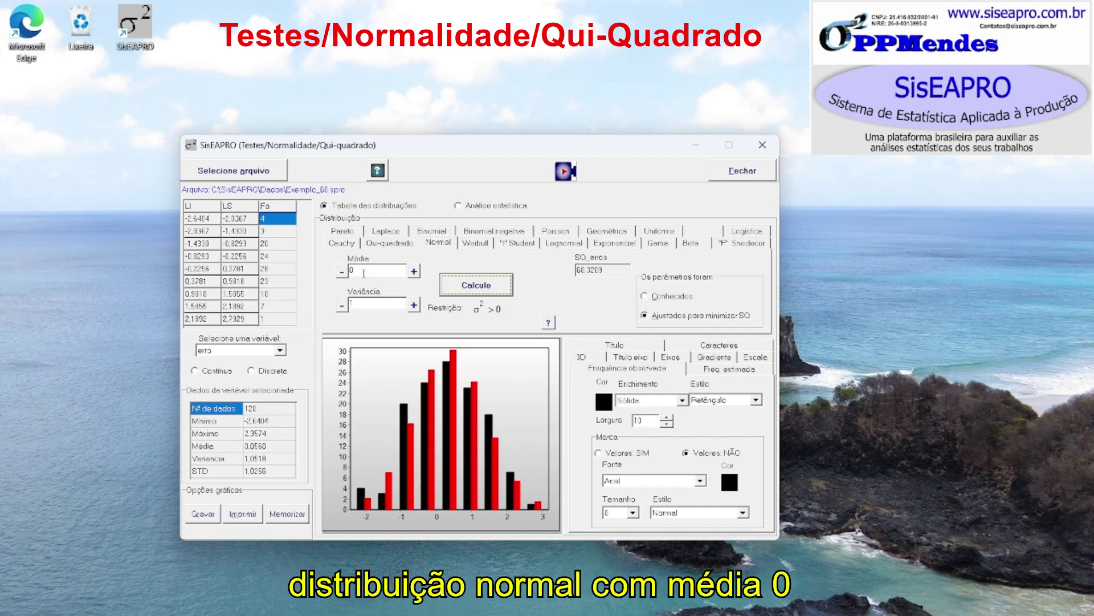
# - Display the statistical analysis of the Normal fit and examine the chi-square probability
pyautogui.click(509, 209)
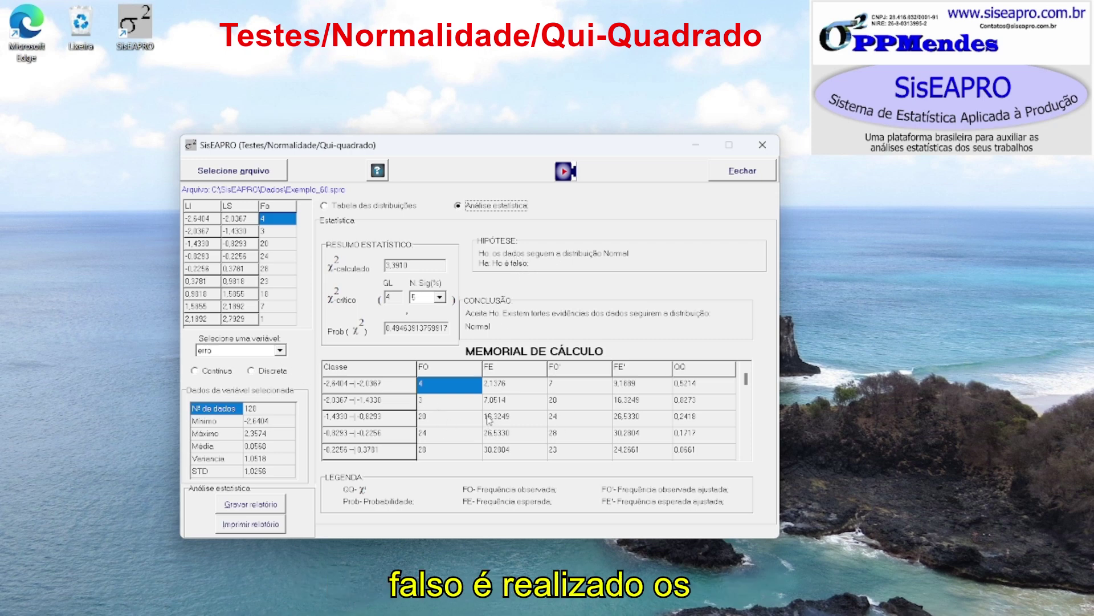
pyautogui.moveTo(385, 328); pyautogui.dragTo(411, 328)
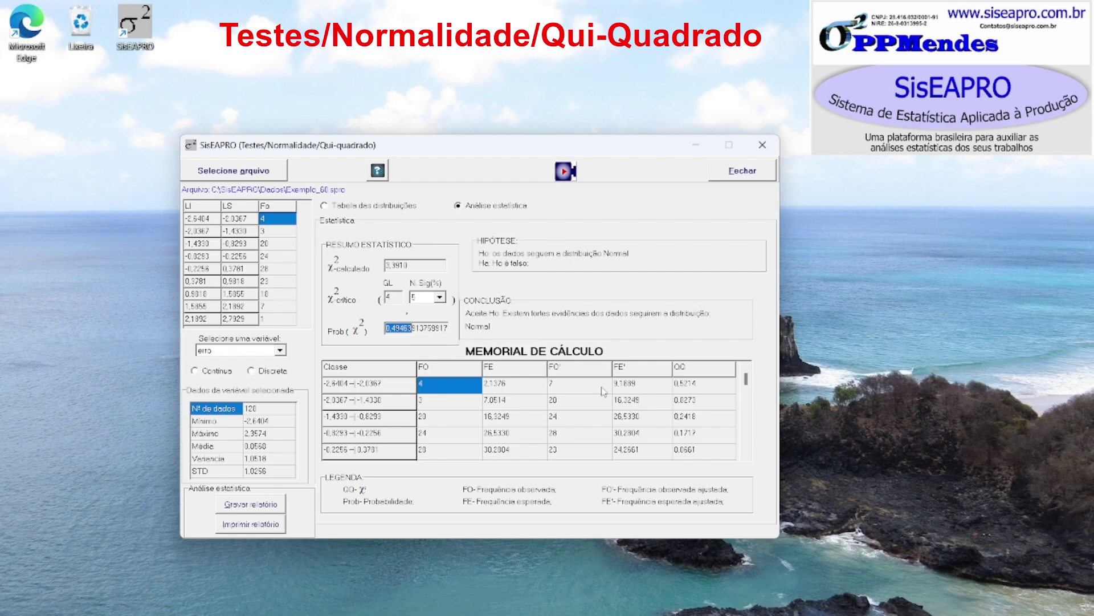
pyautogui.click(387, 328)
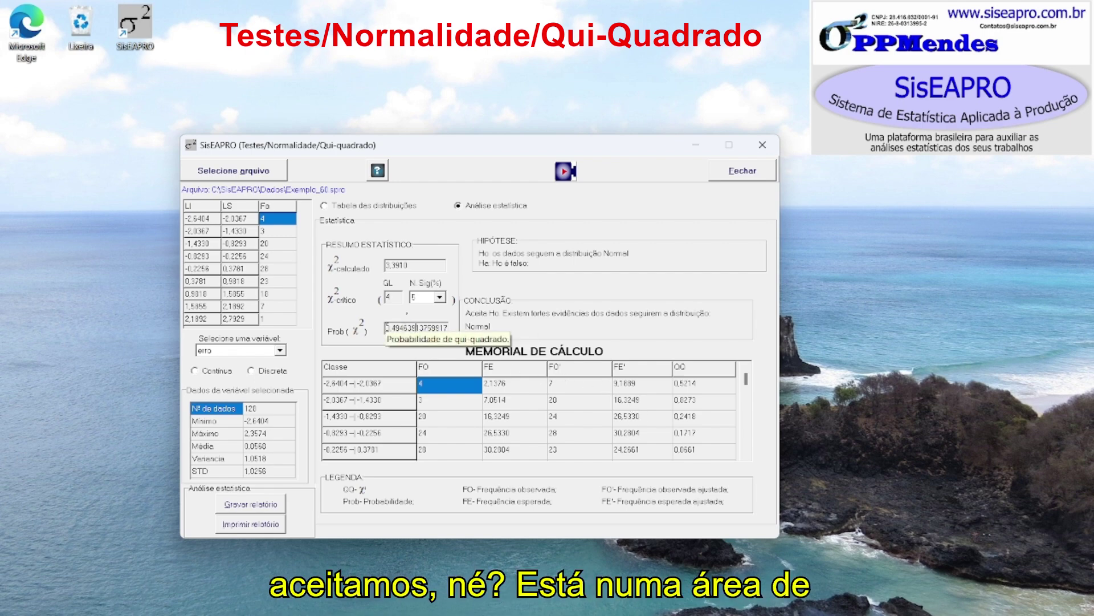
pyautogui.keyDown('shift'); pyautogui.click(437, 328); pyautogui.keyUp('shift')
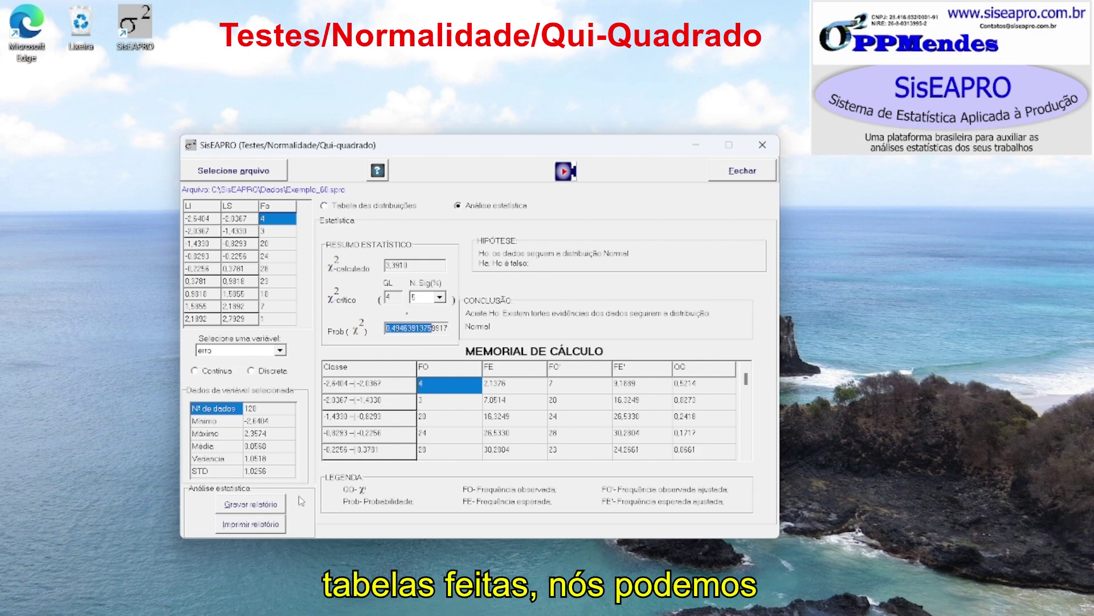
# - Check the default folder for saving the text report and leave without saving
pyautogui.click(253, 507)
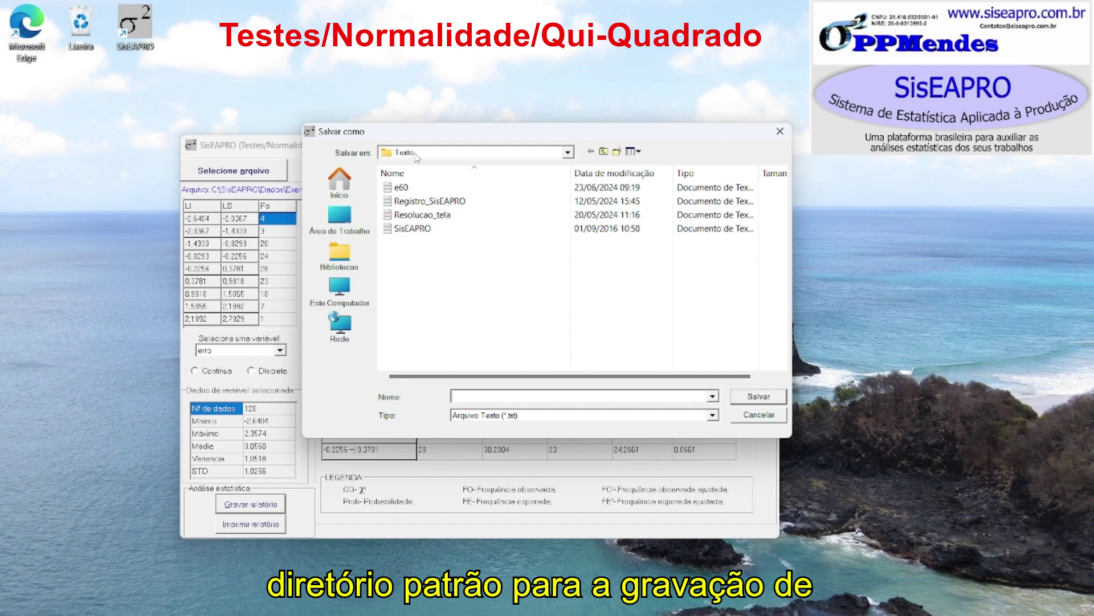
pyautogui.click(420, 155)
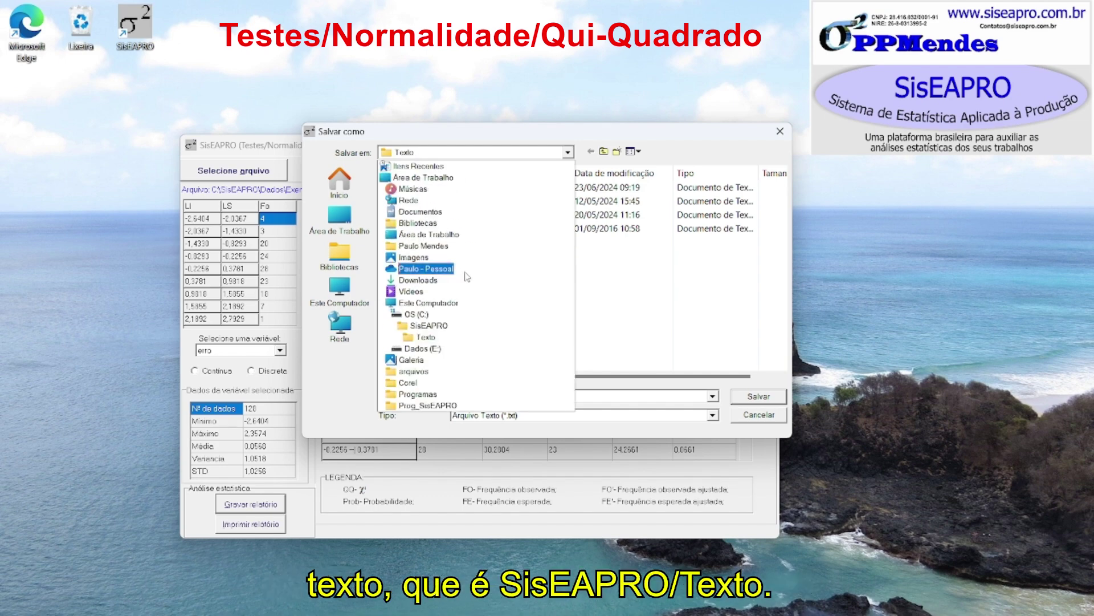
pyautogui.click(454, 340)
pyautogui.click(454, 342)
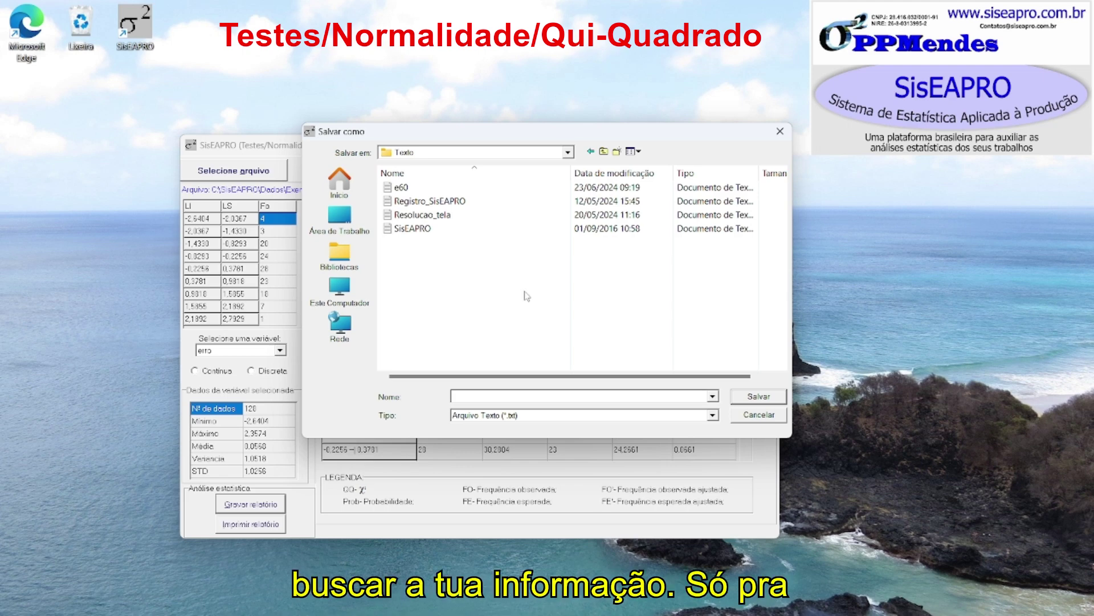
pyautogui.click(744, 414)
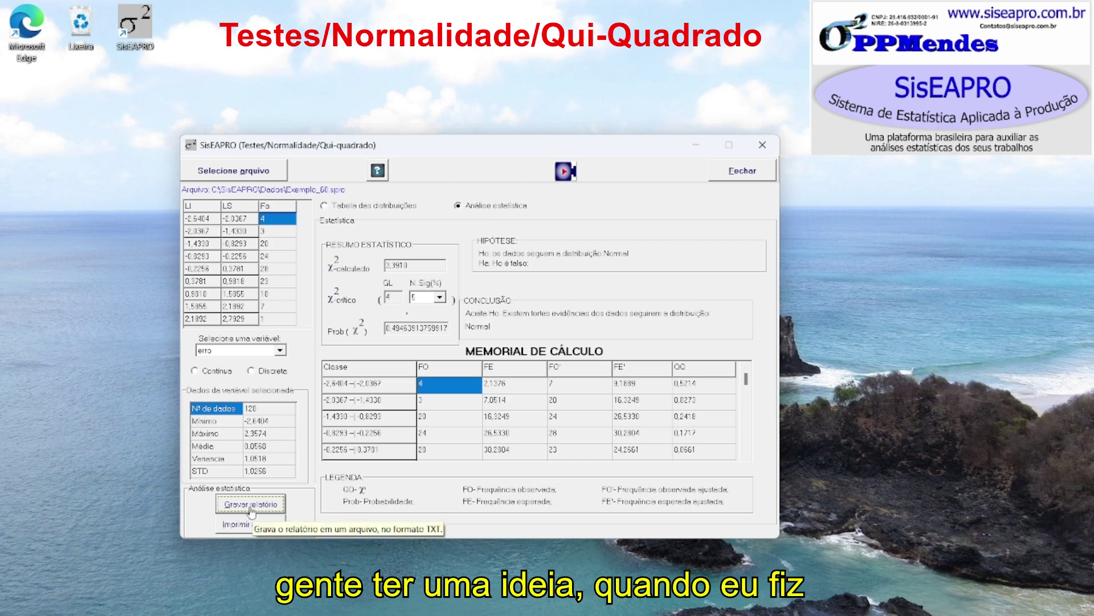
# - Examine the worked report for Exemplo_60 in the chi-square test help and close the help
pyautogui.click(377, 170)
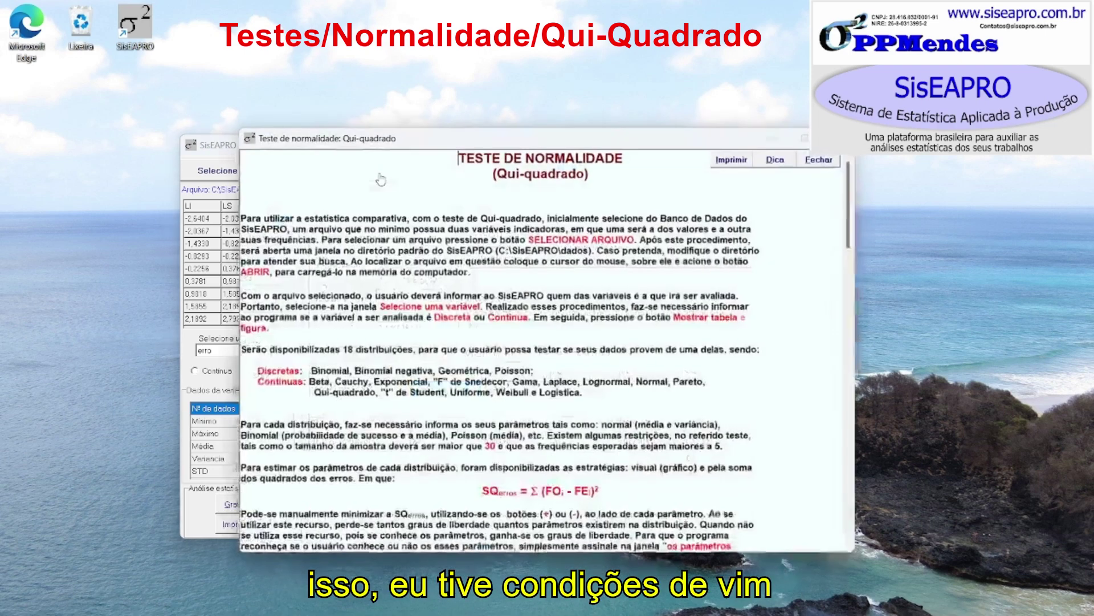
pyautogui.scroll(-15, 504, 283)
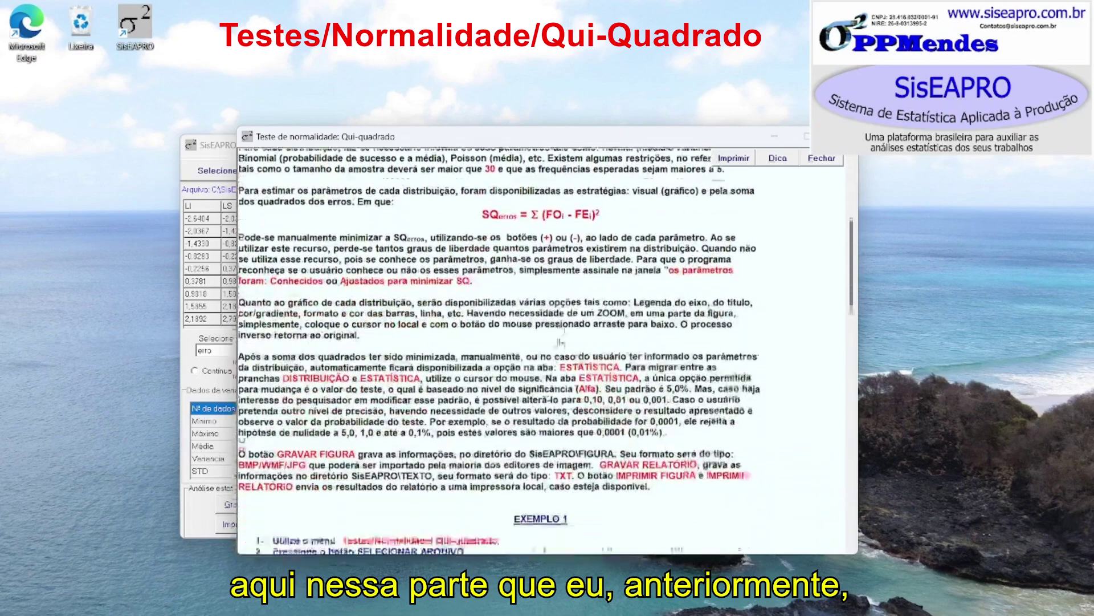
pyautogui.scroll(-8, 559, 342)
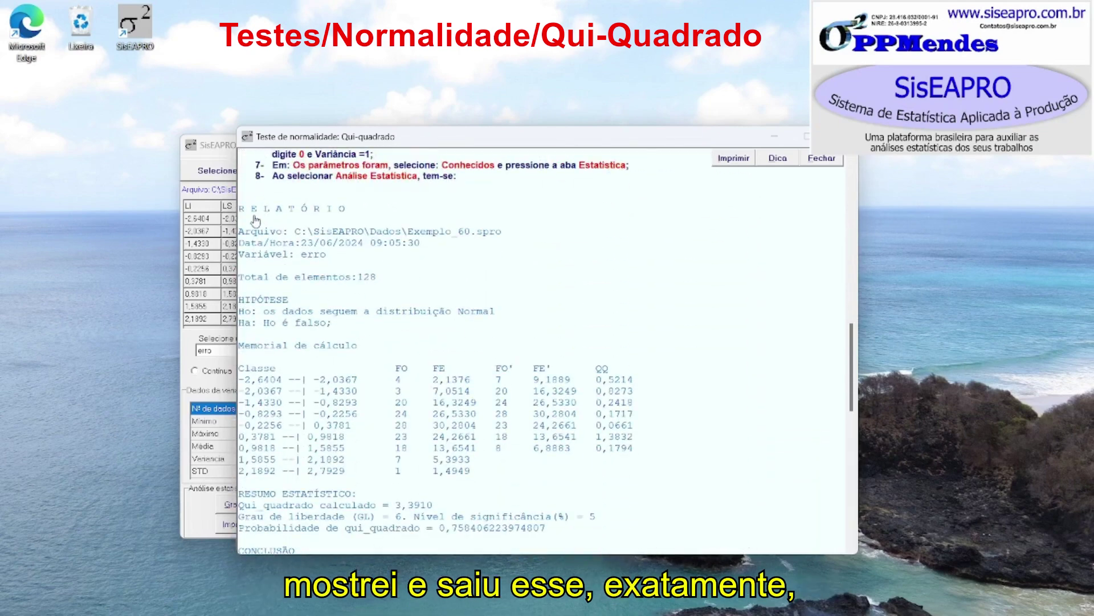
pyautogui.scroll(-5, 423, 481)
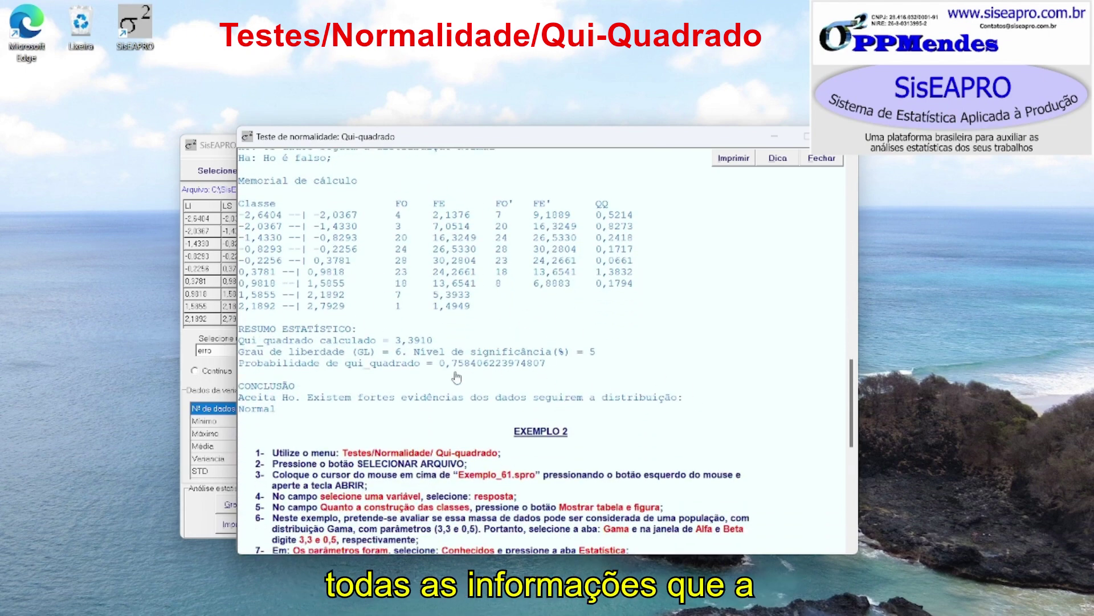
pyautogui.scroll(3, 454, 338)
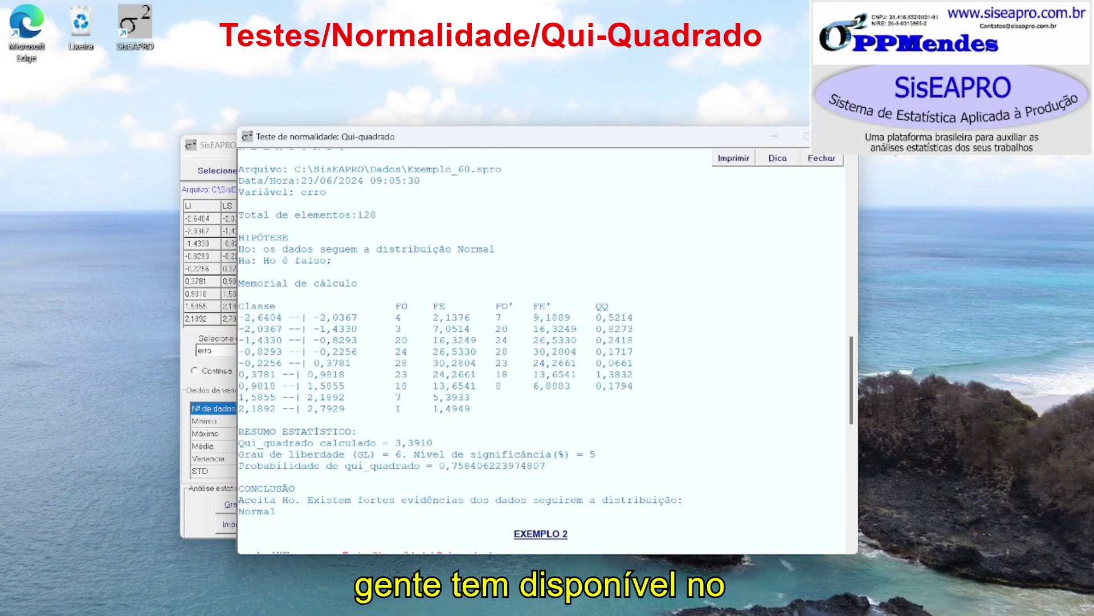
pyautogui.click(840, 137)
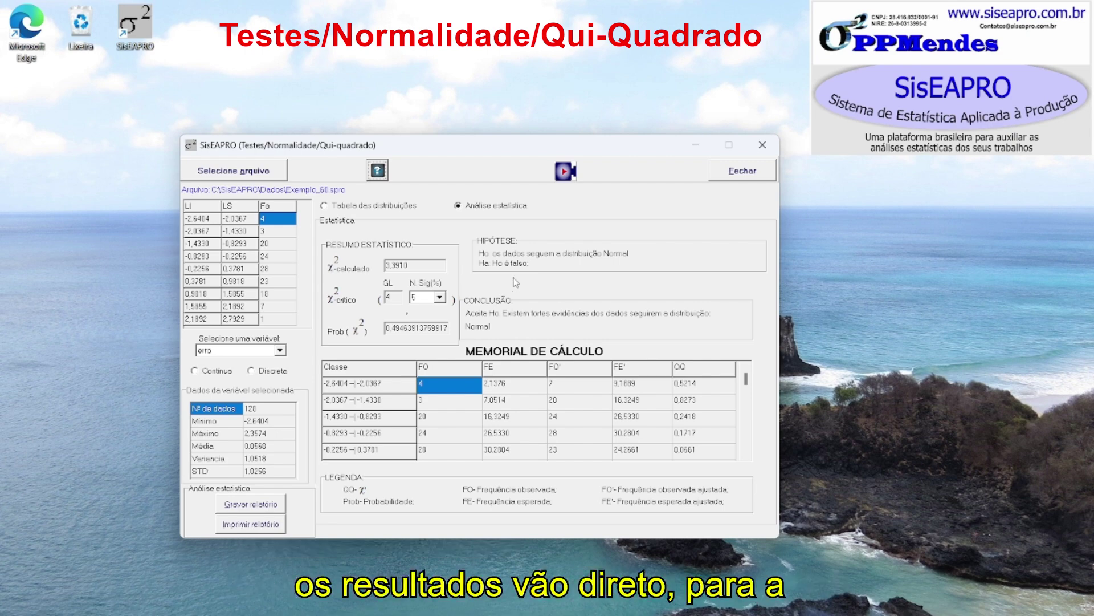
# - Return to the distributions table and title the chart's X axis "vefefveveve" and its Y axis "evedveveve"
pyautogui.click(323, 205)
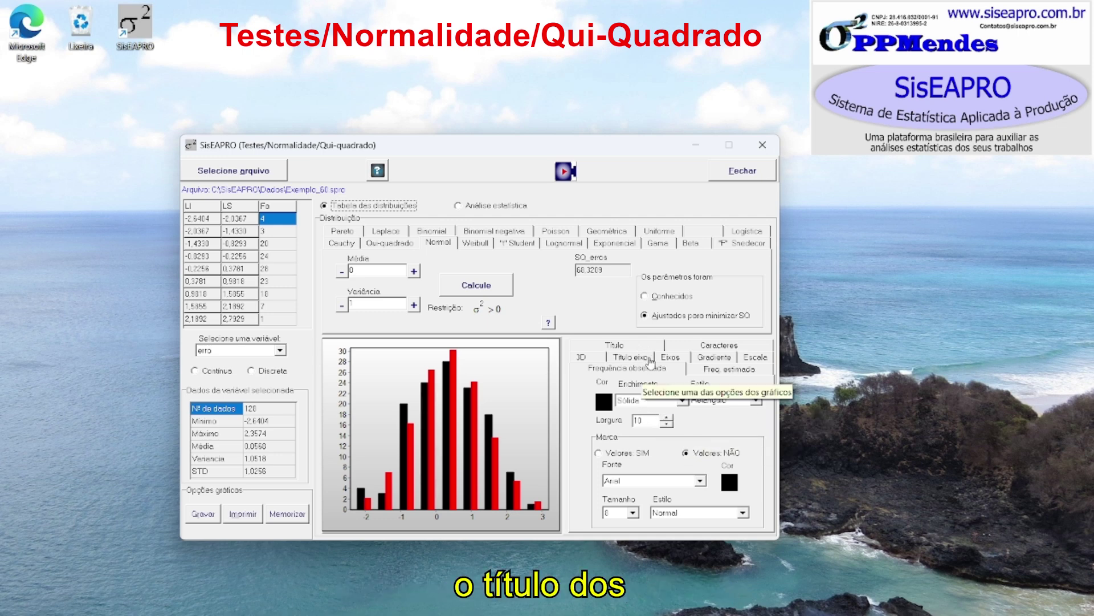
pyautogui.click(650, 359)
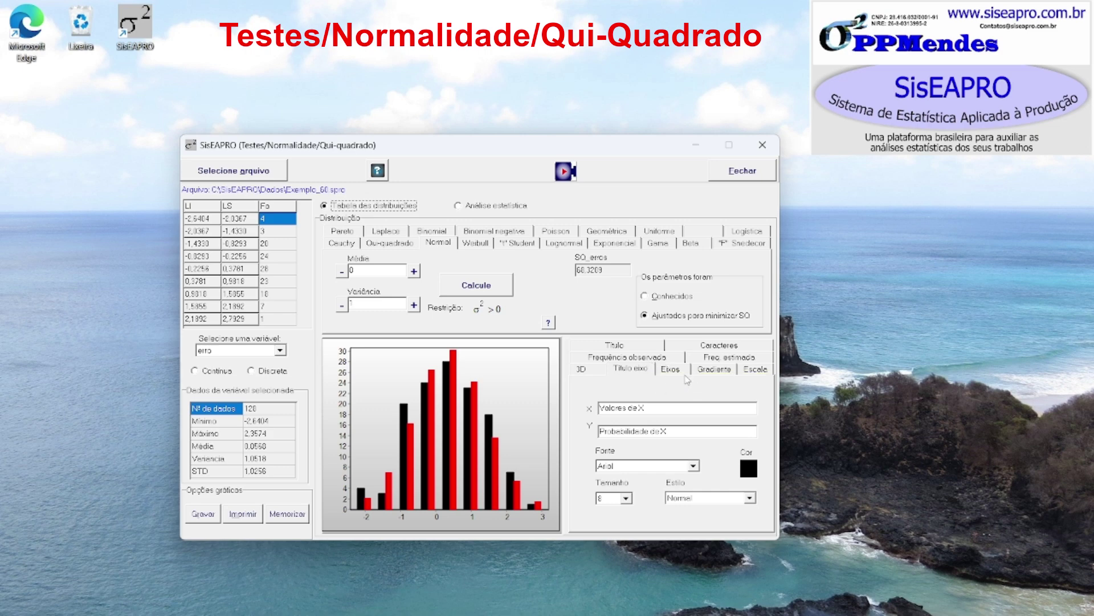
pyautogui.click(658, 407)
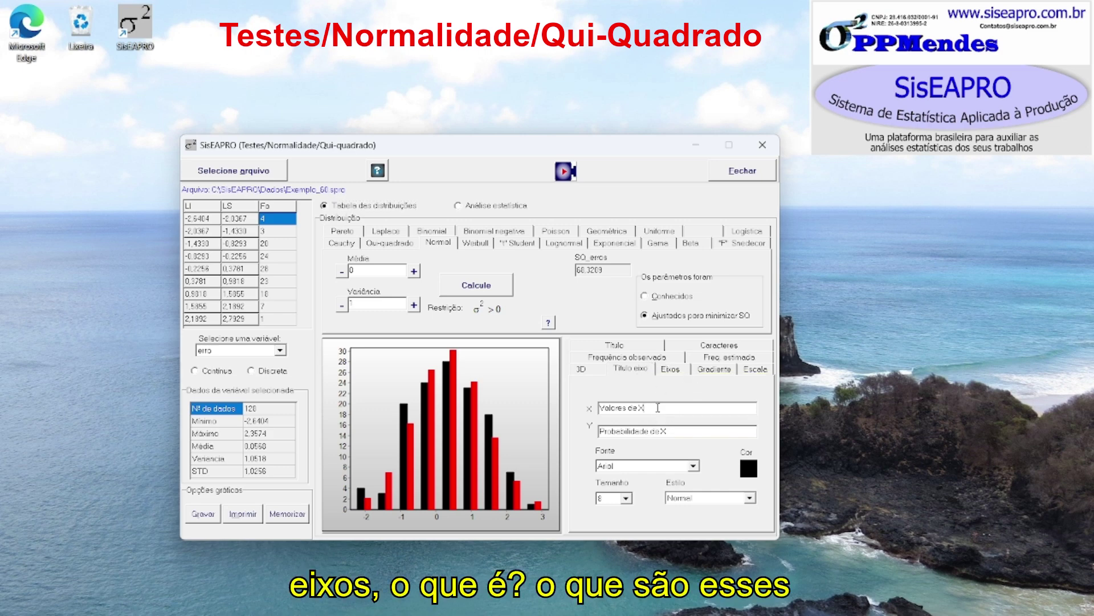
pyautogui.moveTo(650, 408); pyautogui.dragTo(598, 408)
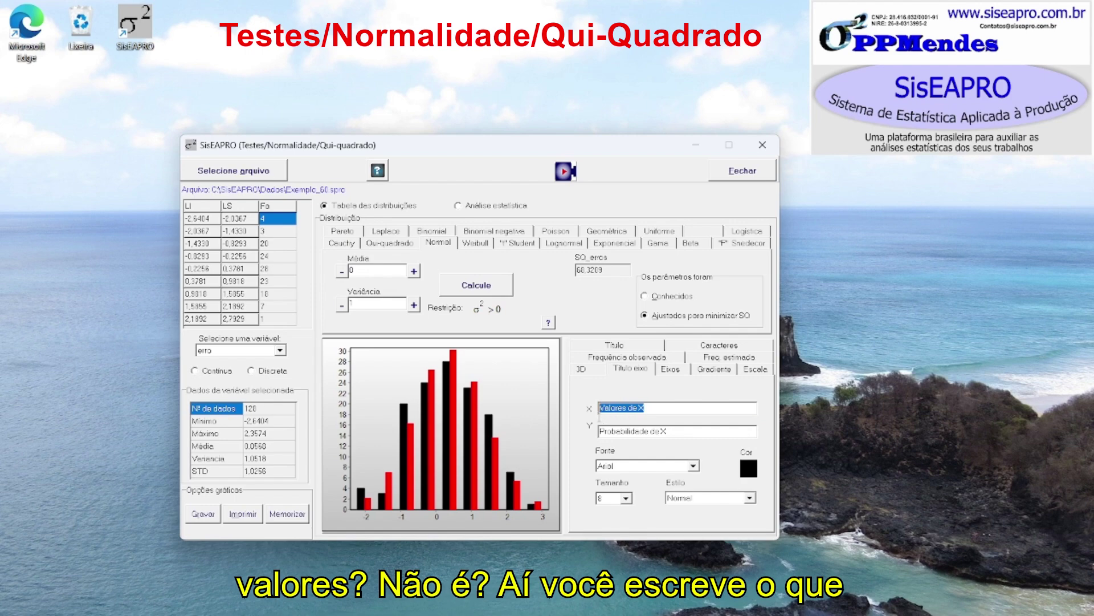
pyautogui.write('velefveveve')
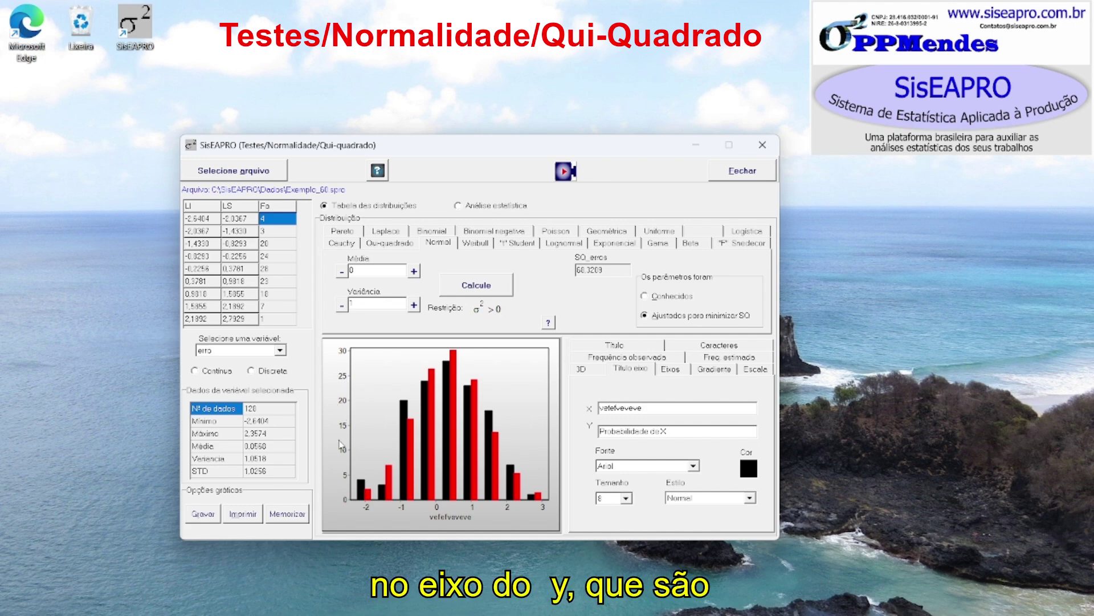
pyautogui.tripleClick(696, 433)
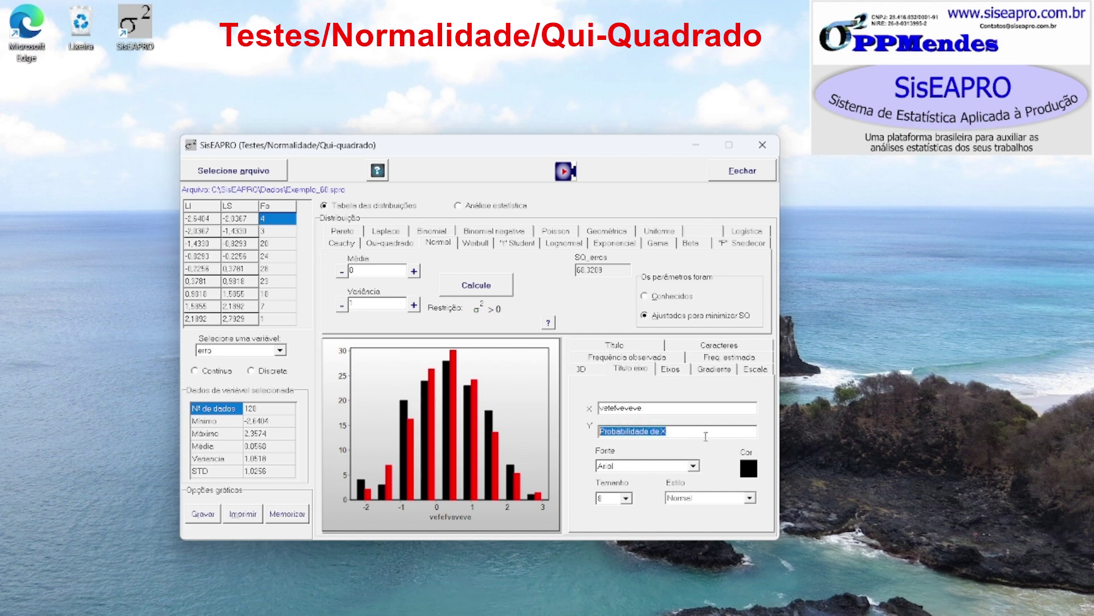
pyautogui.write('evedveveve')
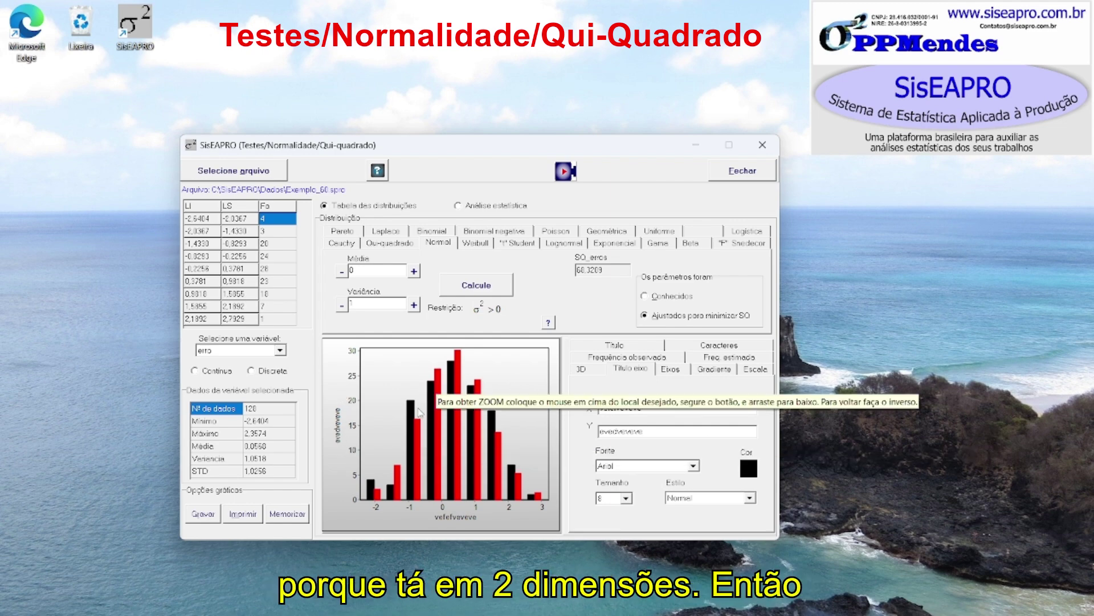
# - Display the chart in 3D and set the final colour of its background gradient to yellow
pyautogui.click(599, 372)
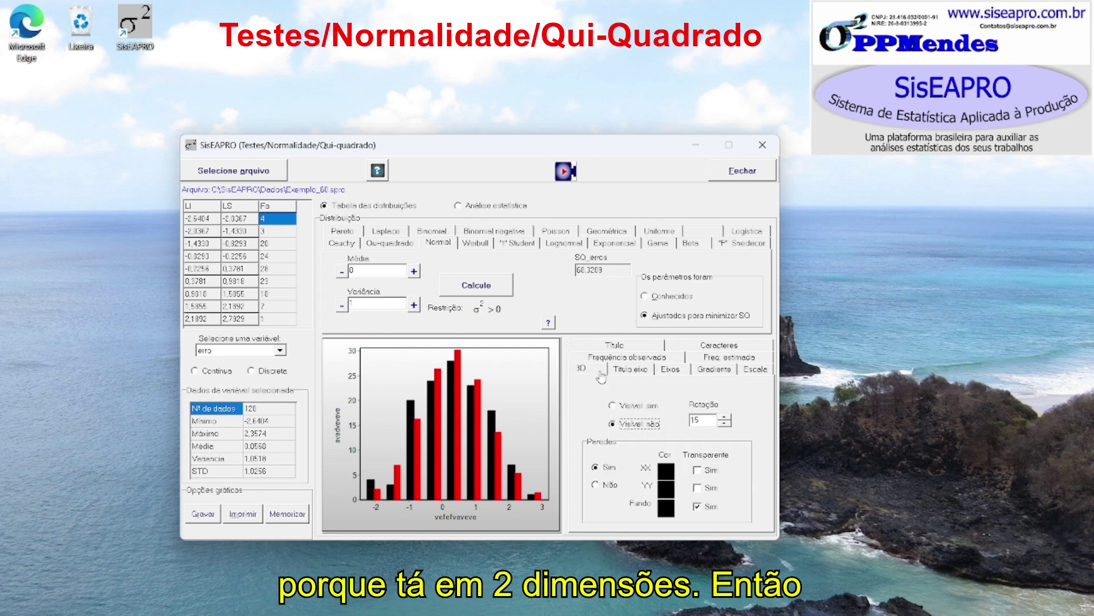
pyautogui.click(630, 407)
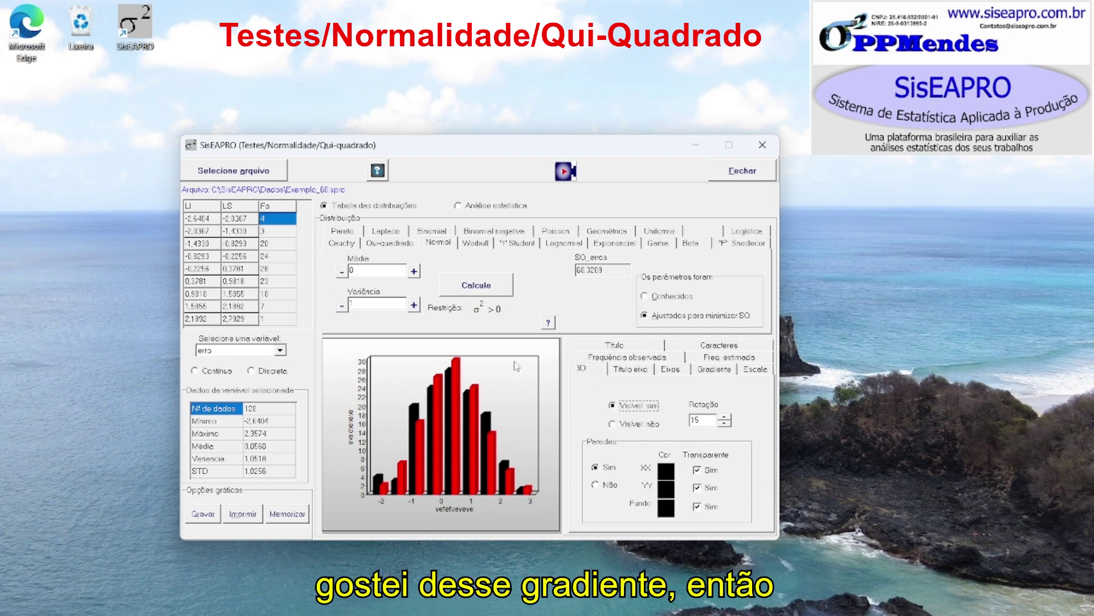
pyautogui.click(717, 371)
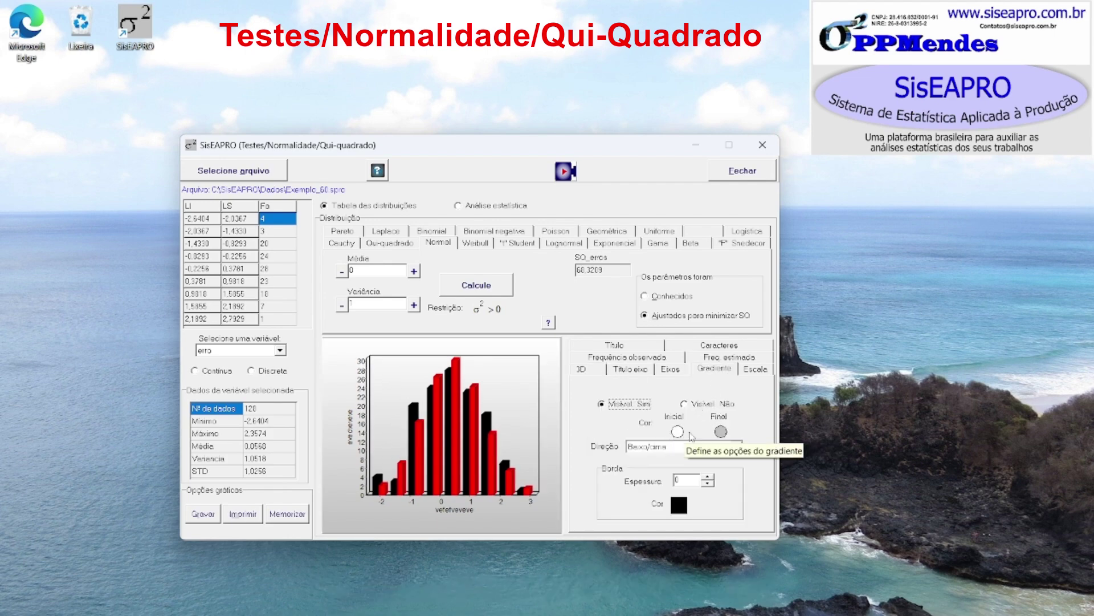
pyautogui.click(721, 432)
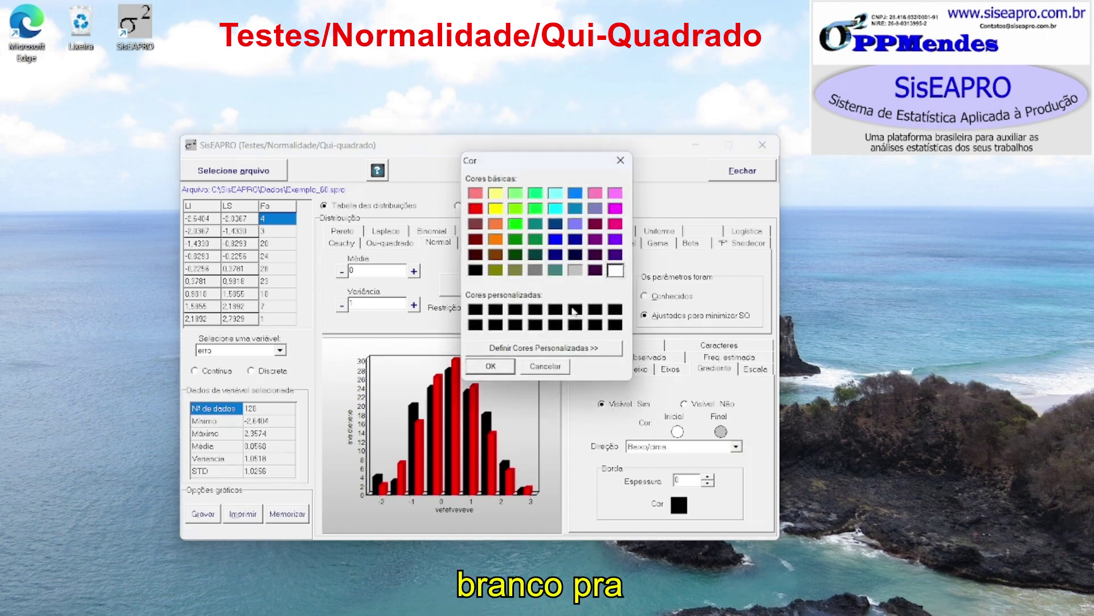
pyautogui.click(499, 211)
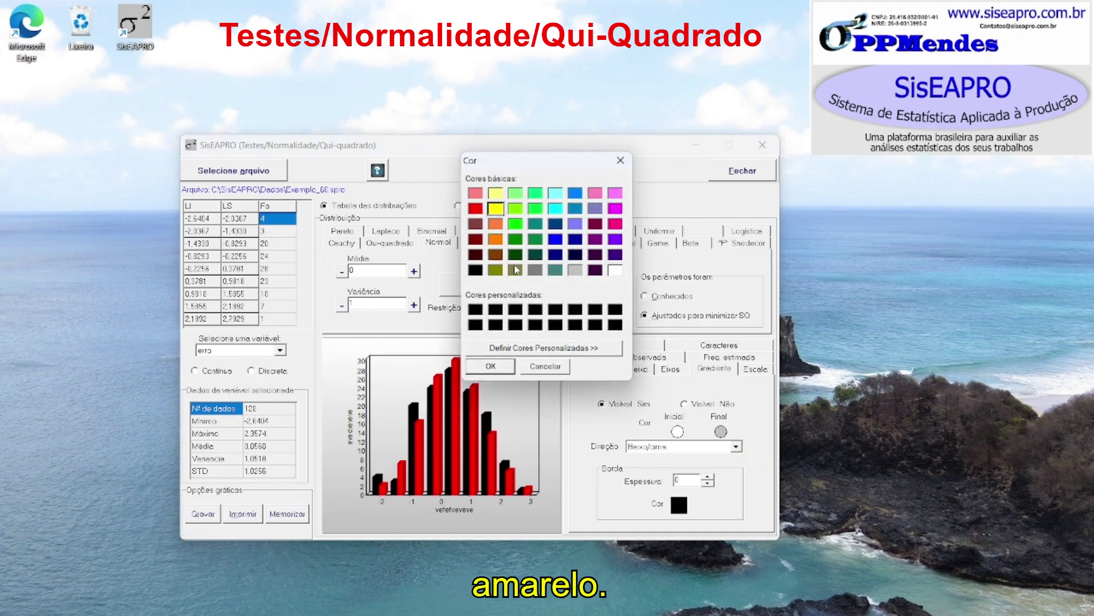
pyautogui.click(491, 367)
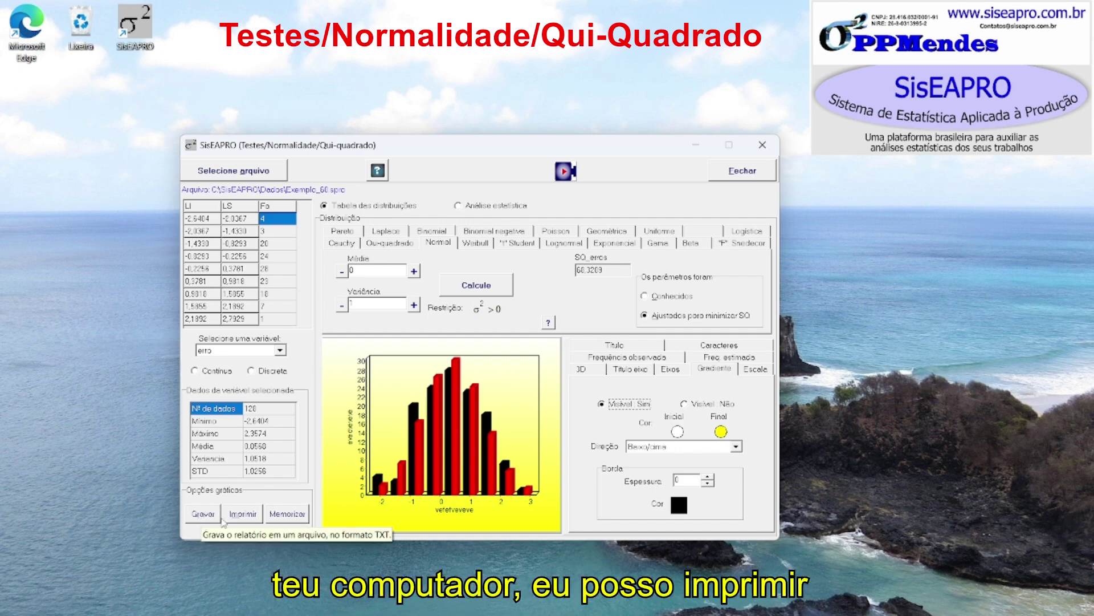
# - Copy the finished chart to memory and create a blank document in Word
pyautogui.click(288, 513)
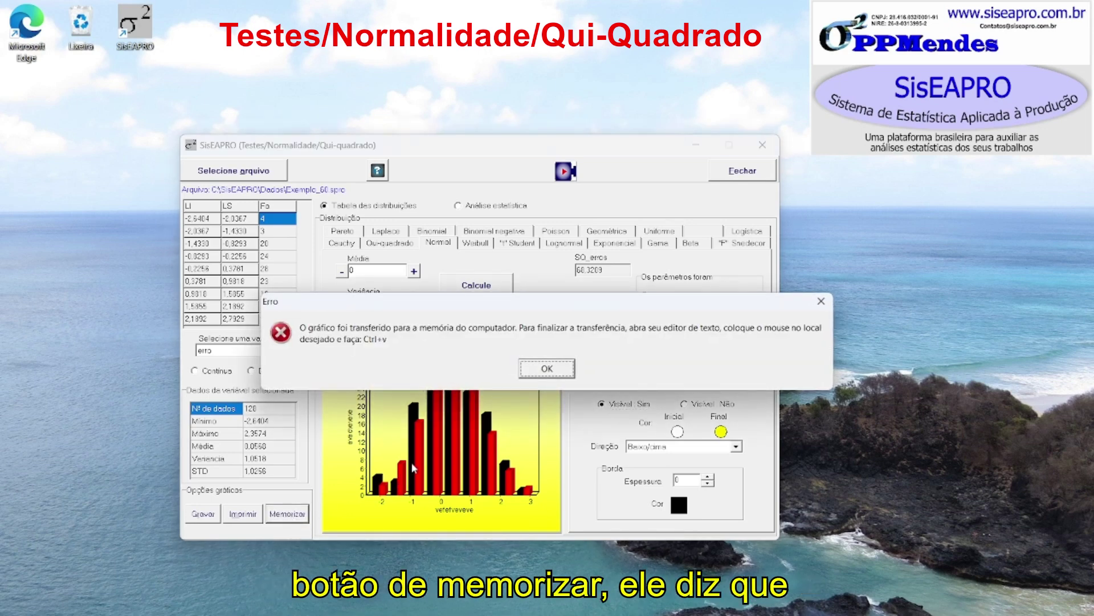
pyautogui.click(564, 374)
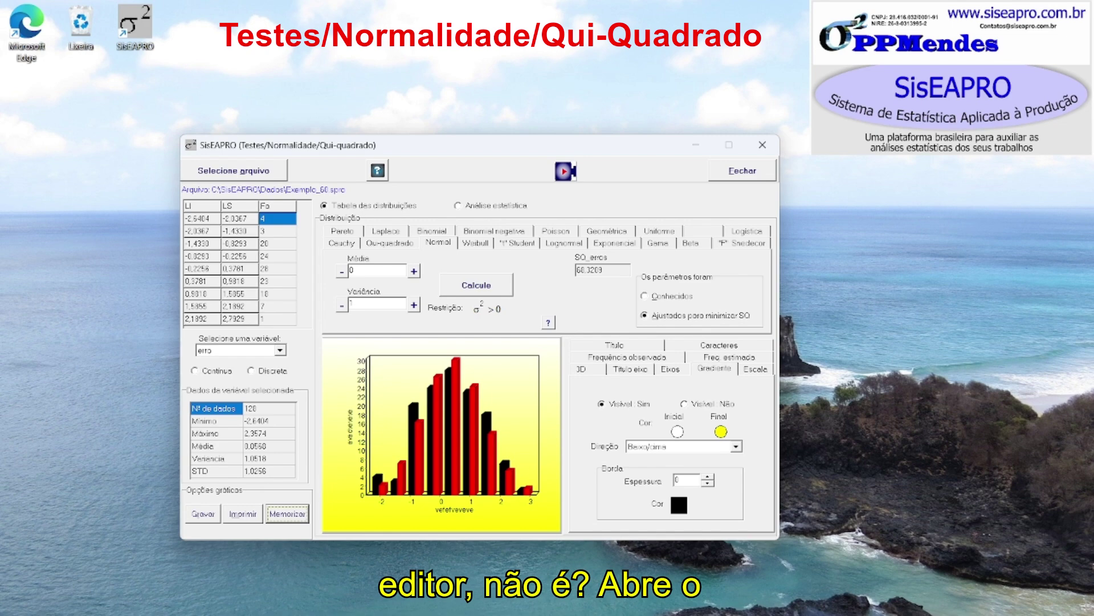
pyautogui.press('super')
pyautogui.press('Escape')
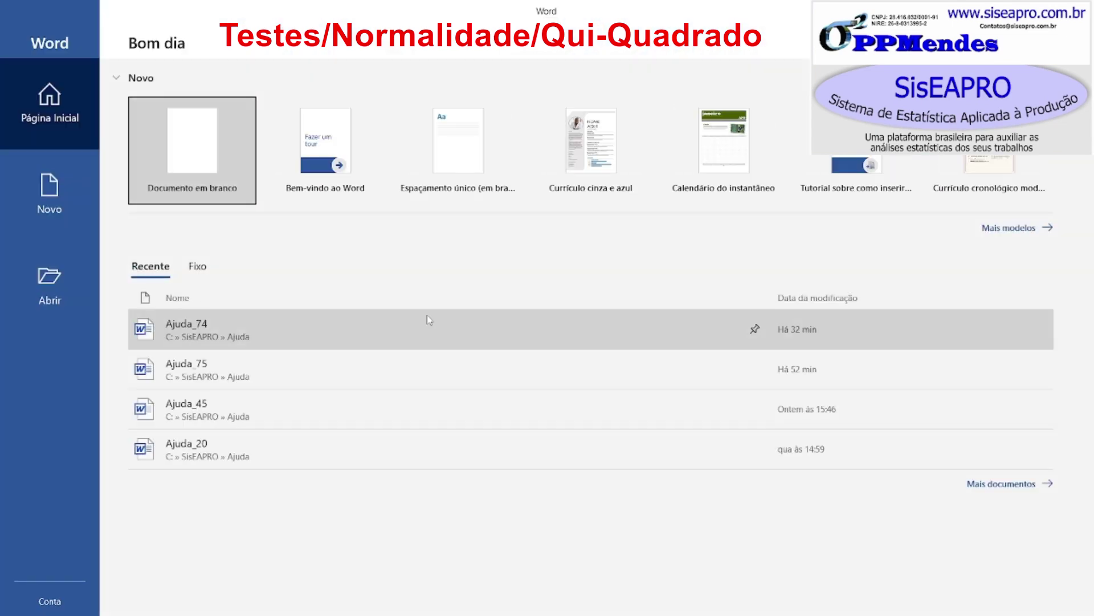
pyautogui.click(188, 157)
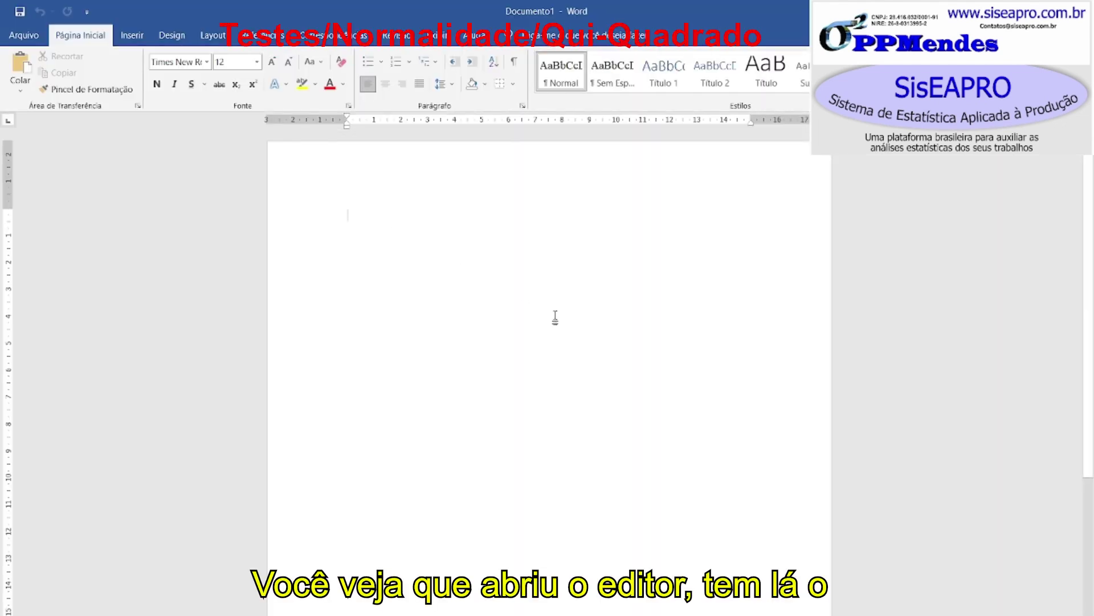
# - Enter three lines of placeholder text: "Fvglefmvknewvpk", "Pkpwkdmvpkwdmv´w" and "Owjifpw"
pyautogui.write('Fyglefmyknewypk')
pyautogui.press('Return')
pyautogui.write('Pkpwkdmvpkwdmv´w')
pyautogui.press('Return')
pyautogui.write('Qwijfpw')
pyautogui.press('Return')
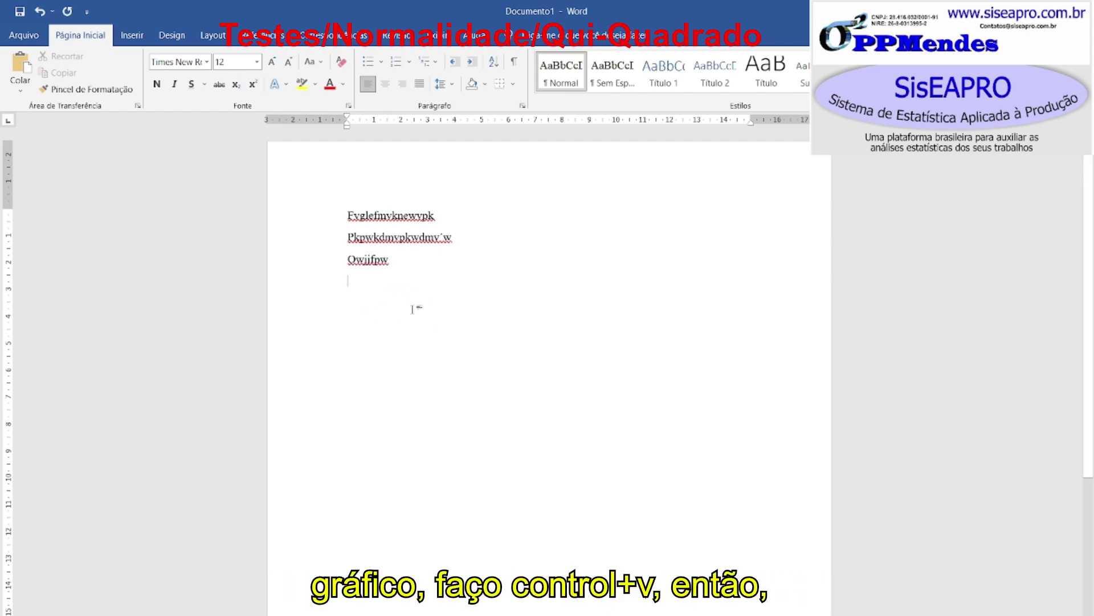
# - Paste the copied chart below the placeholder text and shrink it slightly from its corner
pyautogui.hotkey('ctrl', 'v')
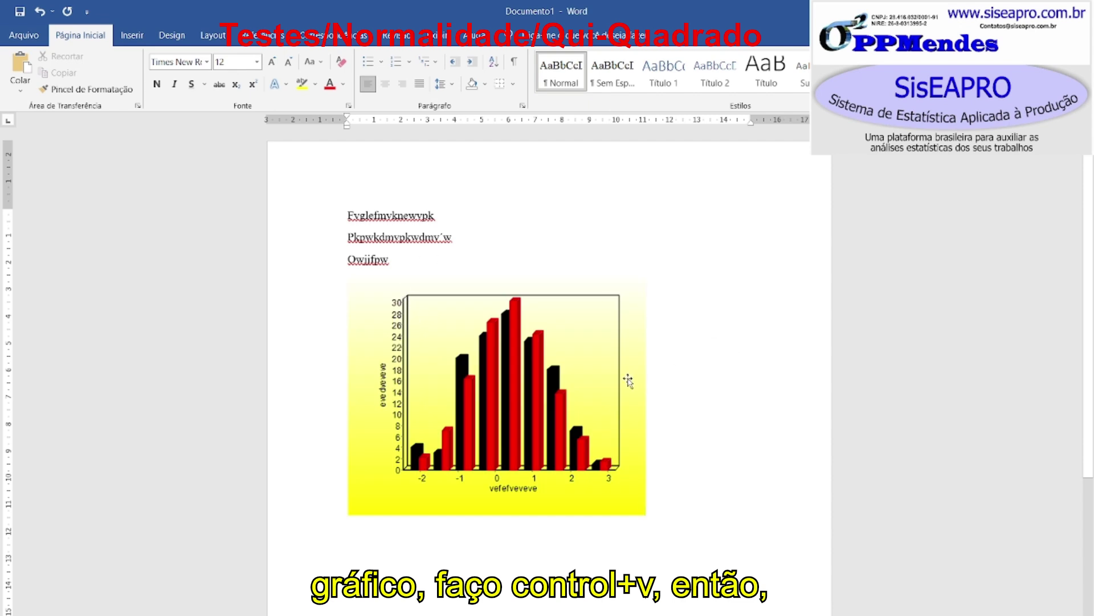
pyautogui.click(608, 383)
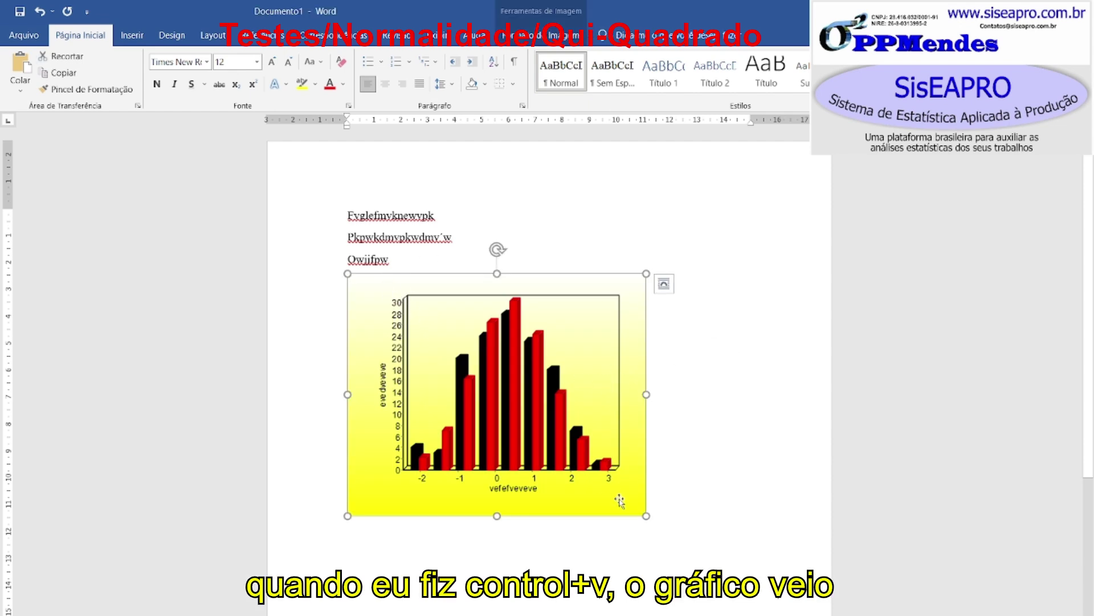
pyautogui.moveTo(647, 516)
pyautogui.mouseDown()
pyautogui.moveTo(536, 428)
pyautogui.moveTo(746, 596)
pyautogui.moveTo(606, 480)
pyautogui.moveTo(631, 503)
pyautogui.mouseUp()
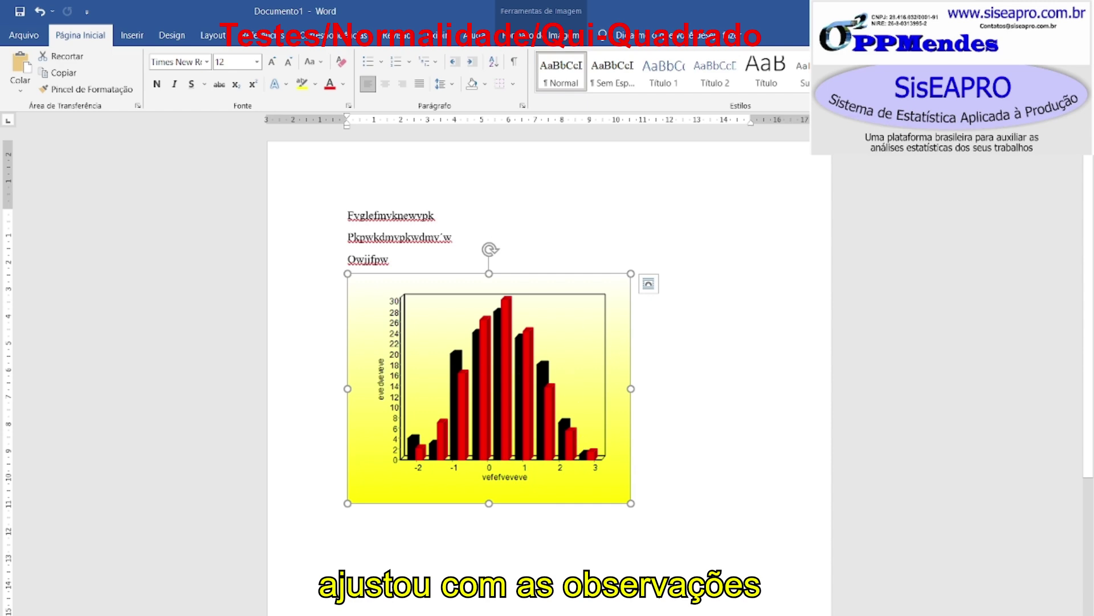
# - Close Word, the Qui-quadrado test window and the SisEAPRO main window
pyautogui.click(1077, 11)
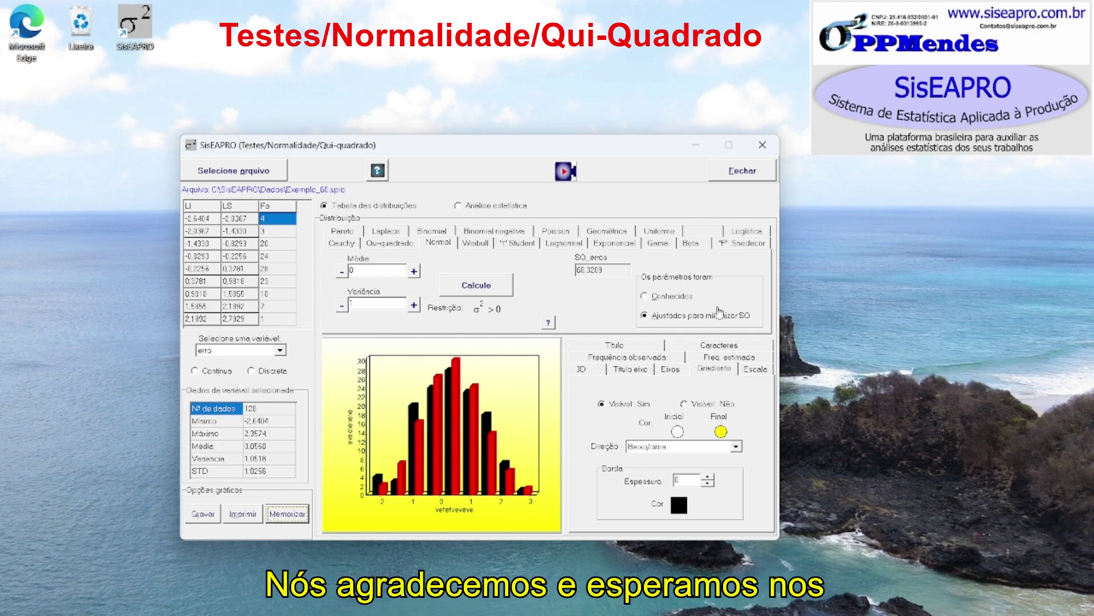
pyautogui.click(763, 146)
pyautogui.click(705, 126)
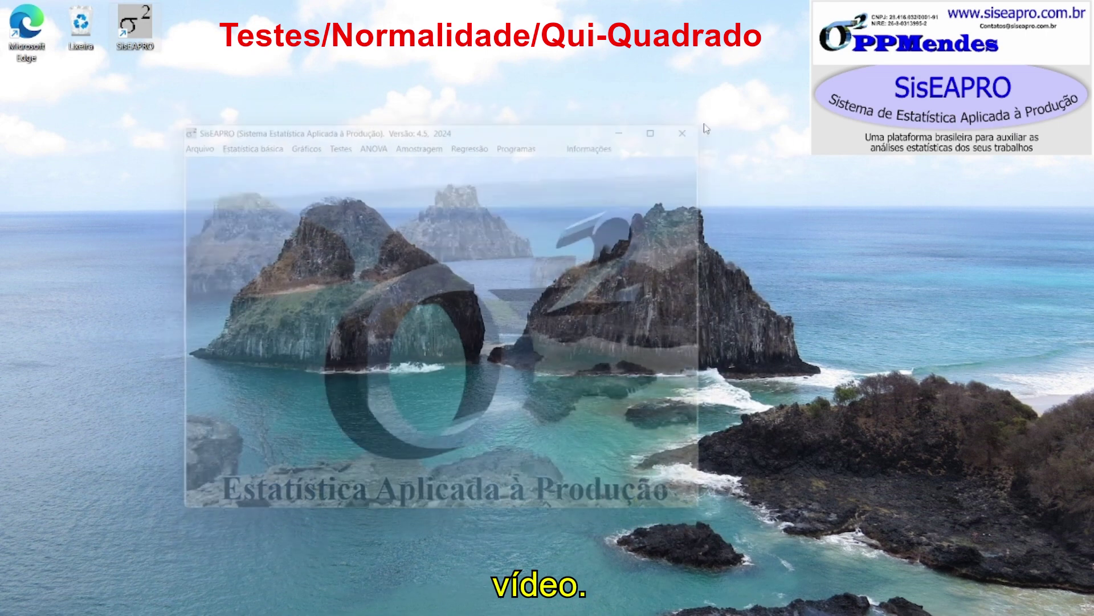